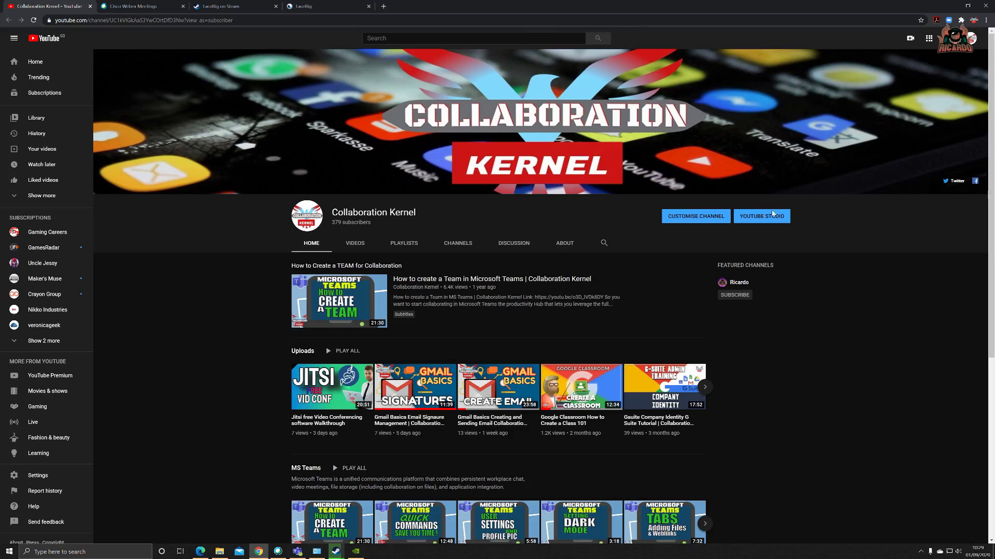
Step: Browse the FaceRig website down to the FaceRig flavors section and bring up the classic FaceRig edition
left_click(232, 8)
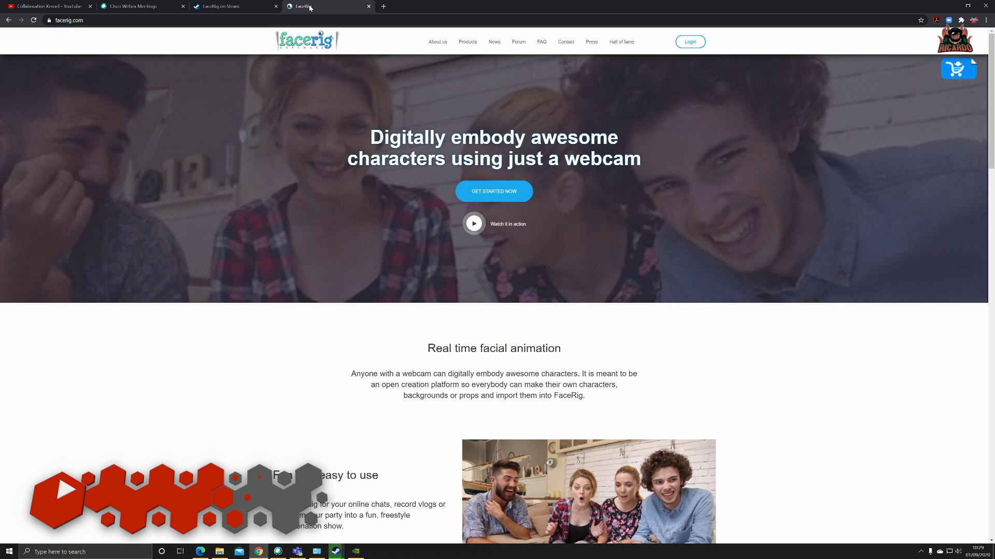
left_click(308, 6)
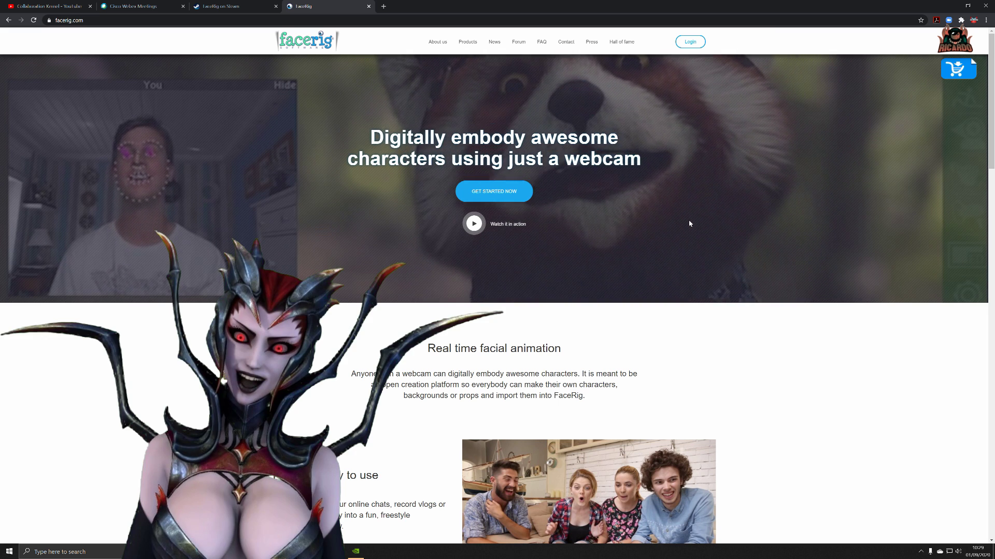
scroll(778, 341, "down", 4)
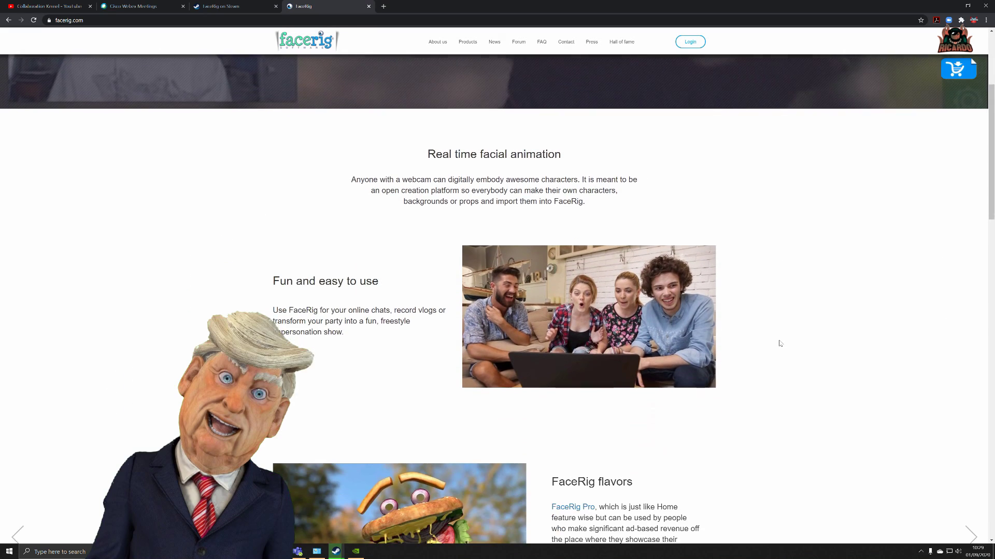
scroll(780, 344, "down", 5)
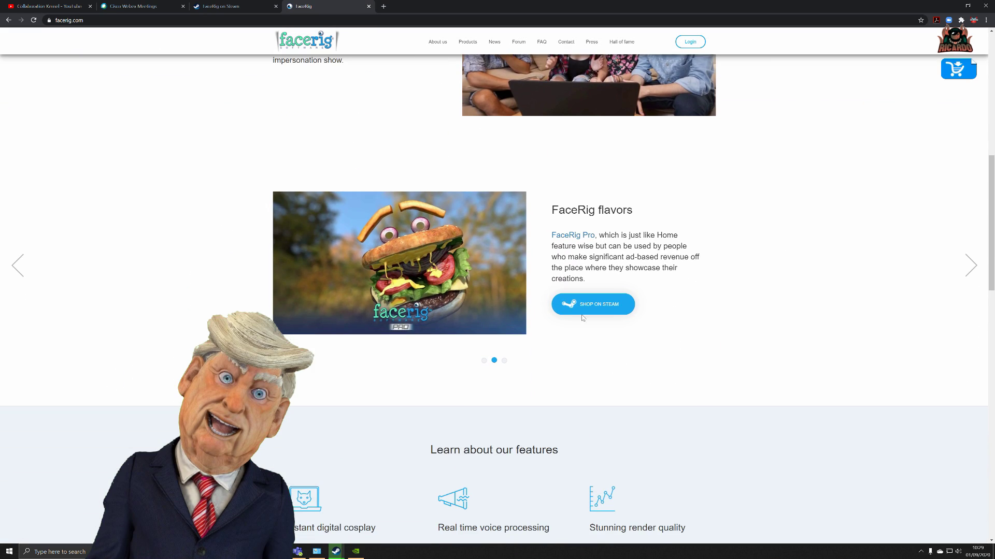
left_click(504, 361)
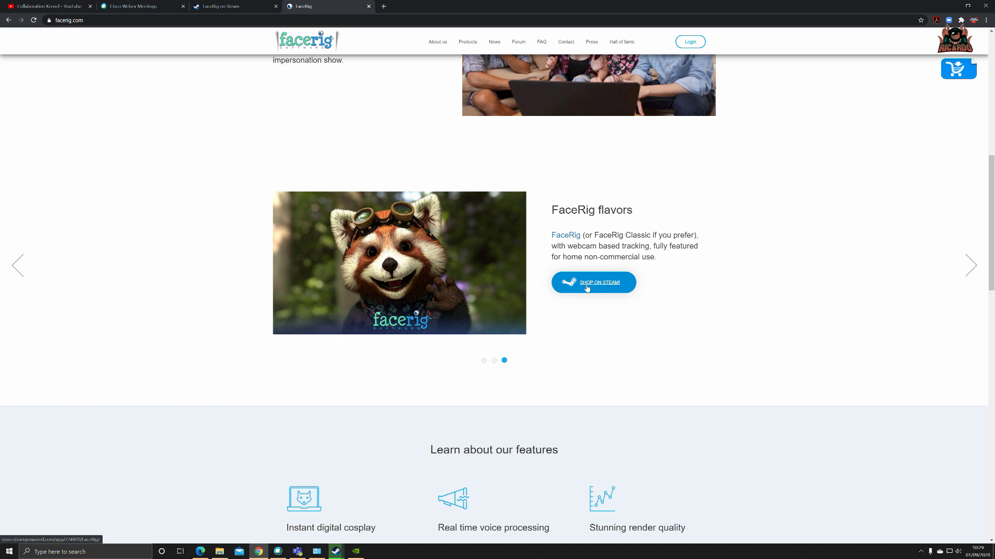
Step: Open FaceRig's Steam store page and examine its price, version descriptions and system requirements
left_click(587, 284)
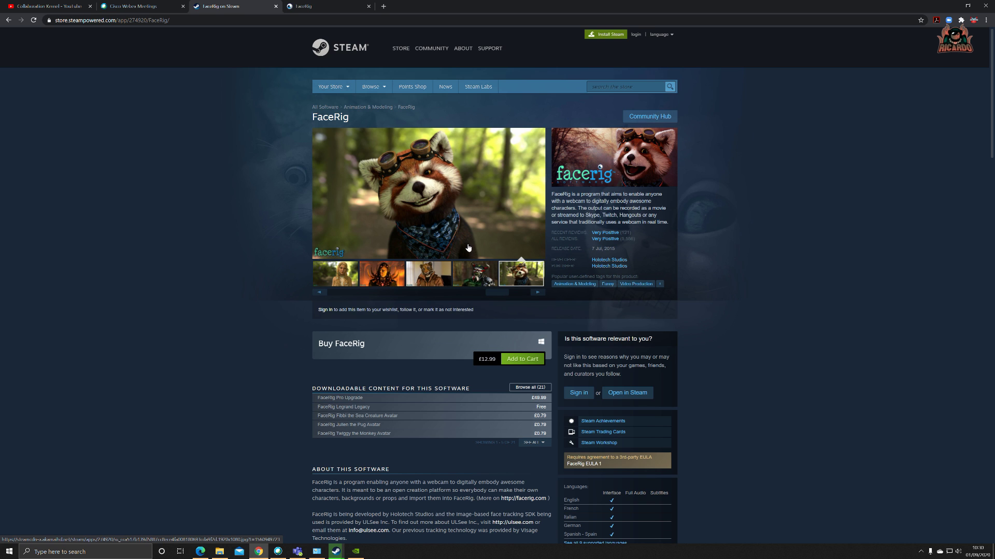
scroll(474, 257, "down", 5)
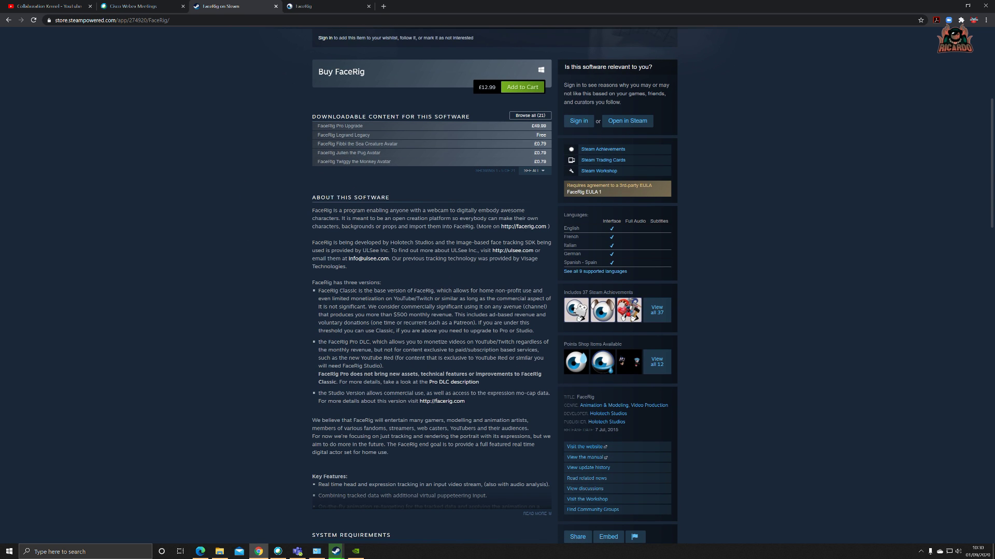
scroll(474, 257, "down", 6)
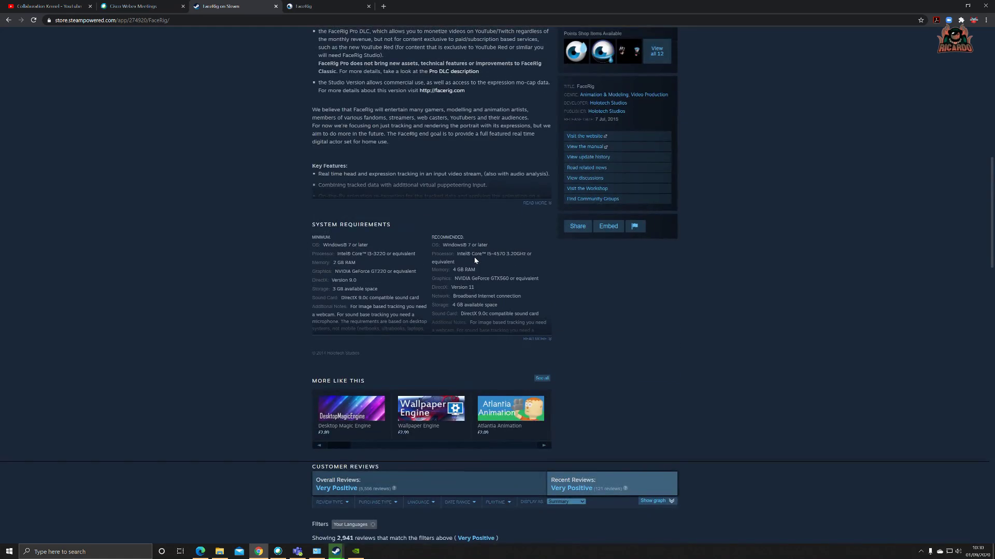
scroll(474, 257, "down", 10)
scroll(474, 257, "up", 12)
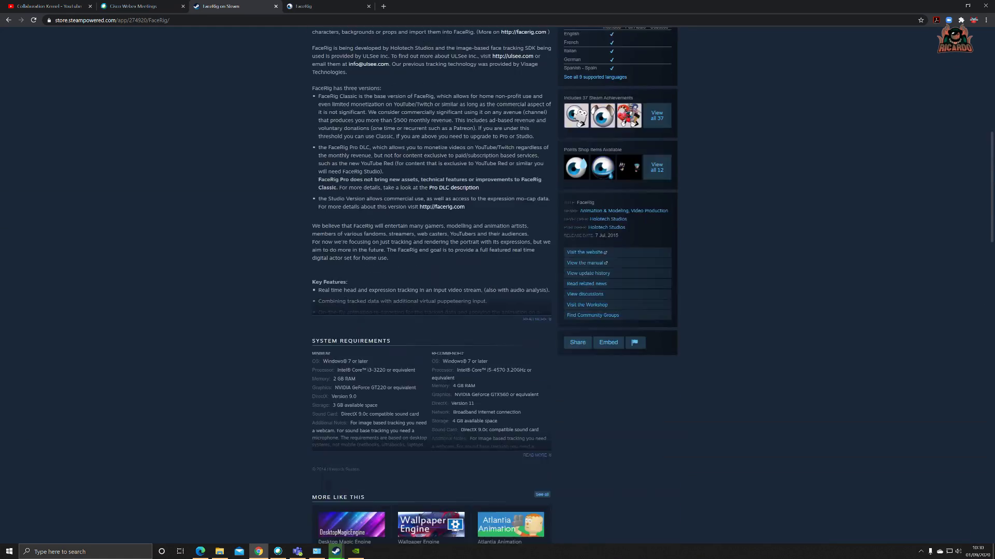
scroll(478, 259, "up", 9)
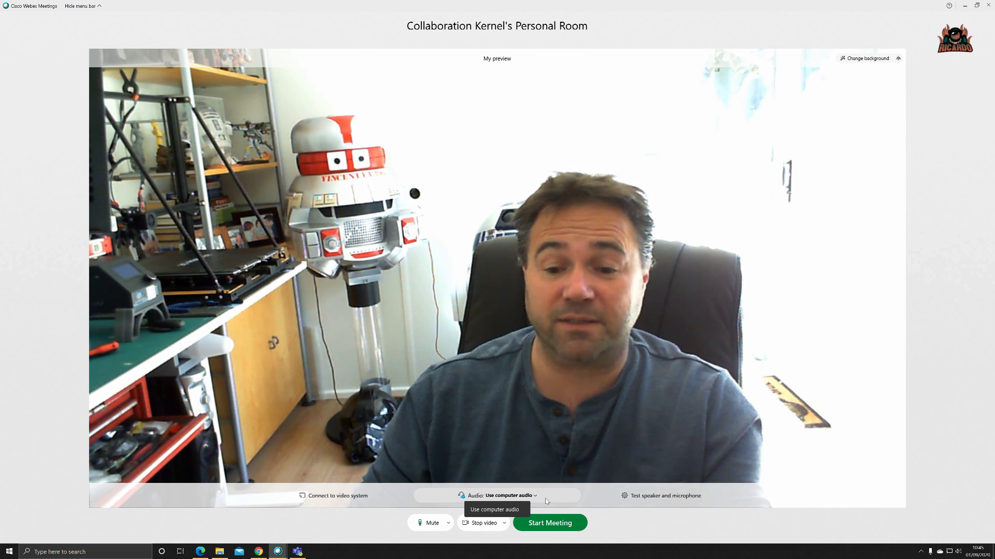
Step: In the Webex Meetings preview, choose the Microsoft LifeCam camera and try the park-view and Summit virtual backgrounds
left_click(504, 523)
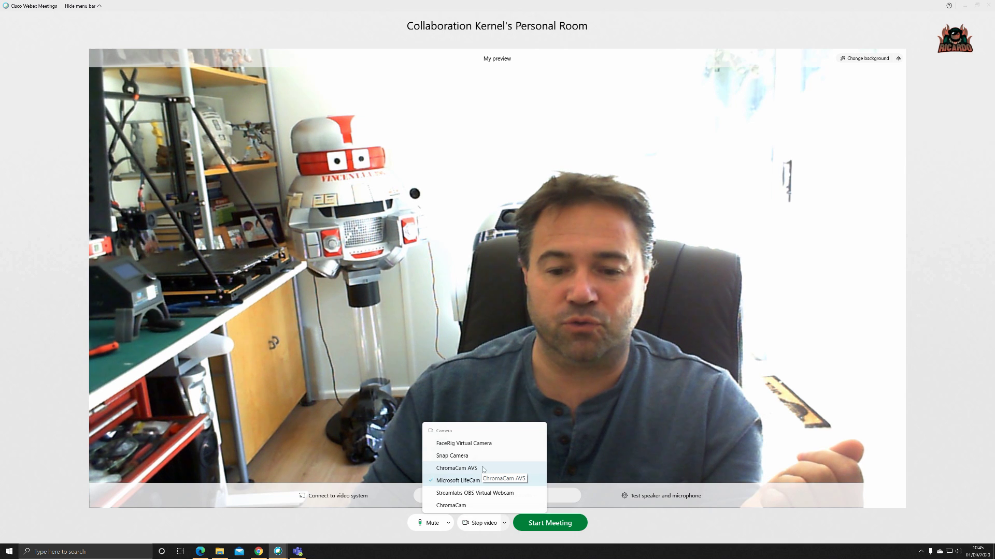
left_click(466, 480)
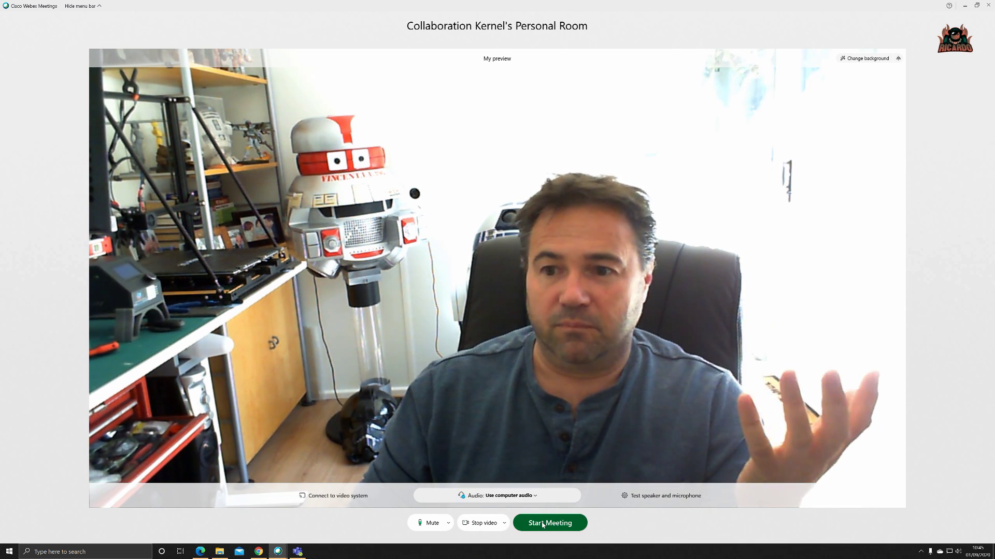
left_click(866, 58)
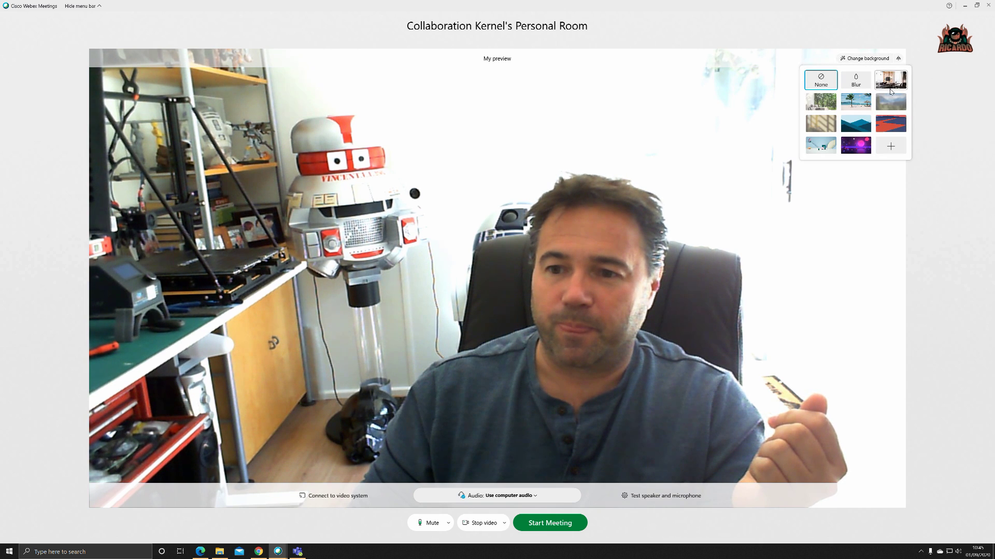
left_click(821, 102)
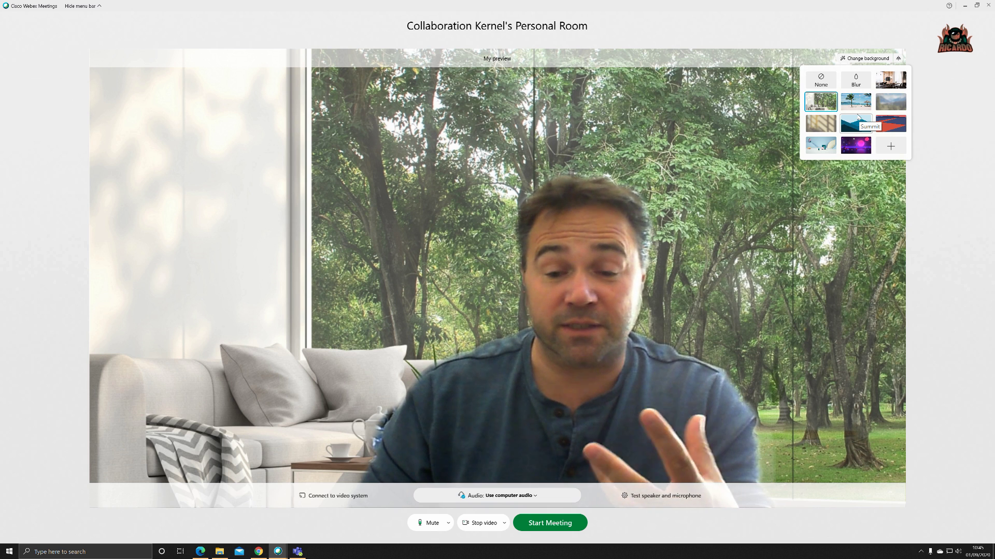
left_click(856, 123)
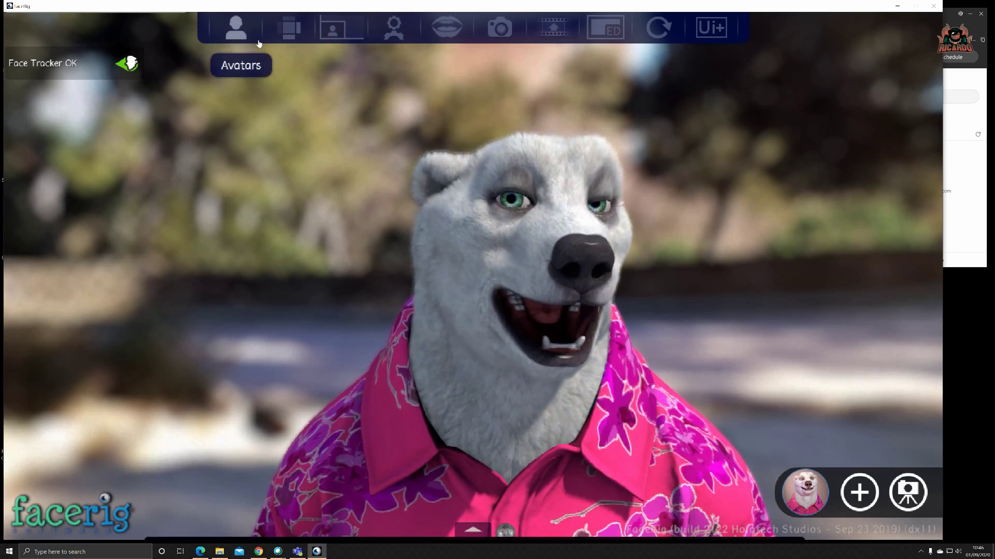
Step: Switch FaceRig to the Advanced UI
left_click(711, 28)
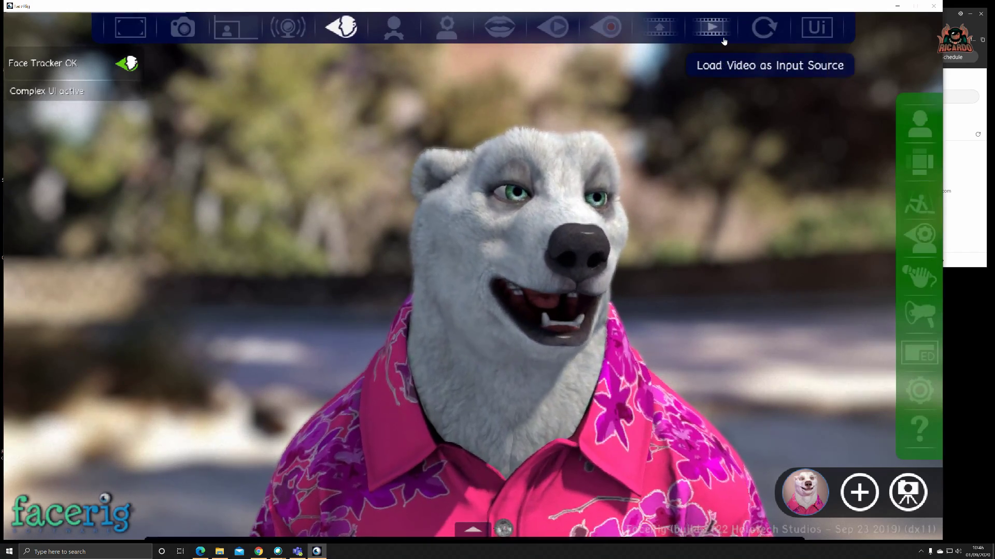
left_click(816, 28)
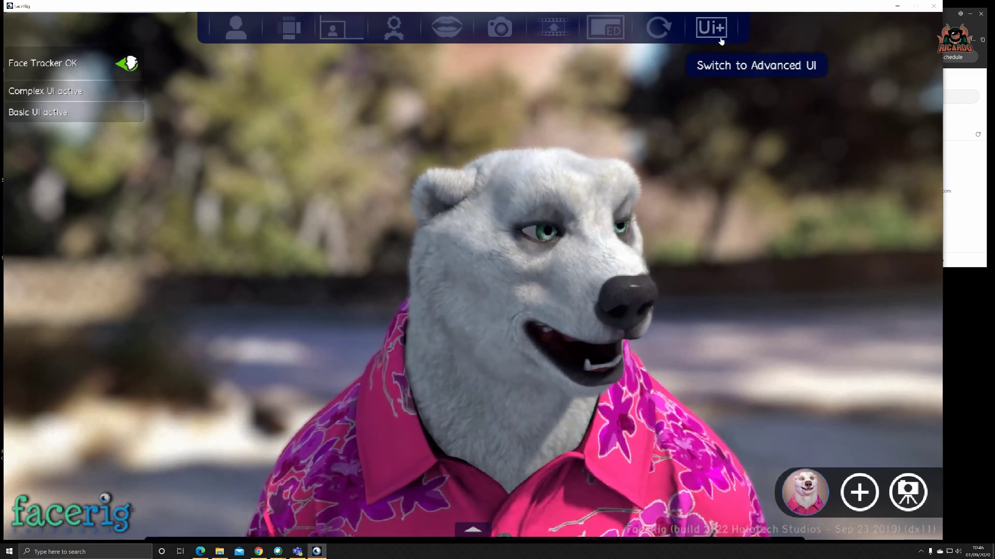
left_click(714, 39)
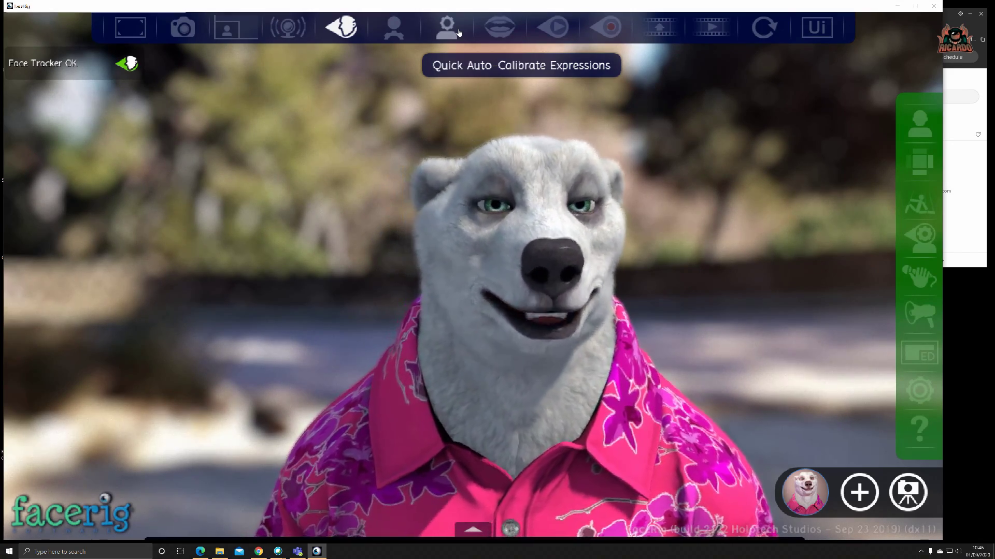
Step: Run the quick auto-calibration for the avatar's expressions and for its head pose
left_click(458, 32)
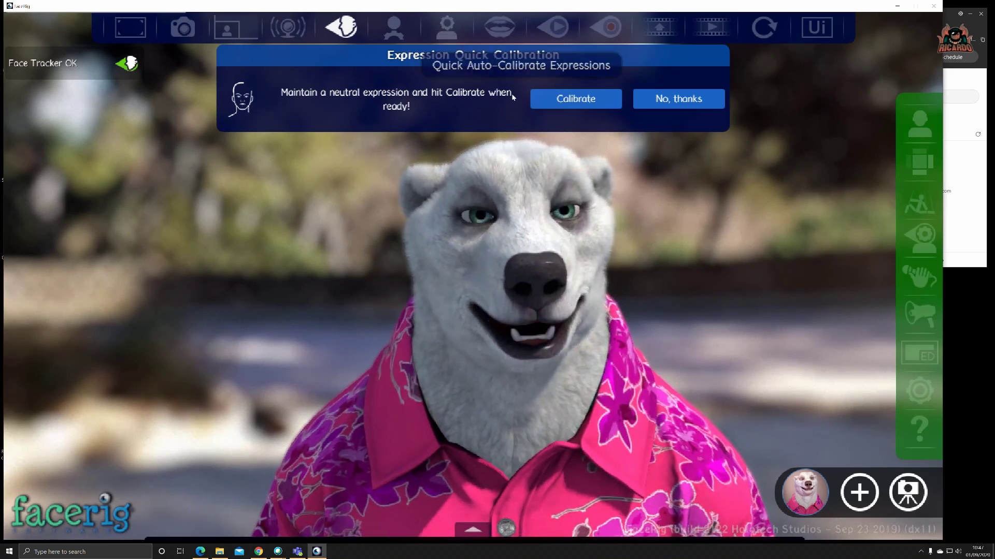
left_click(556, 99)
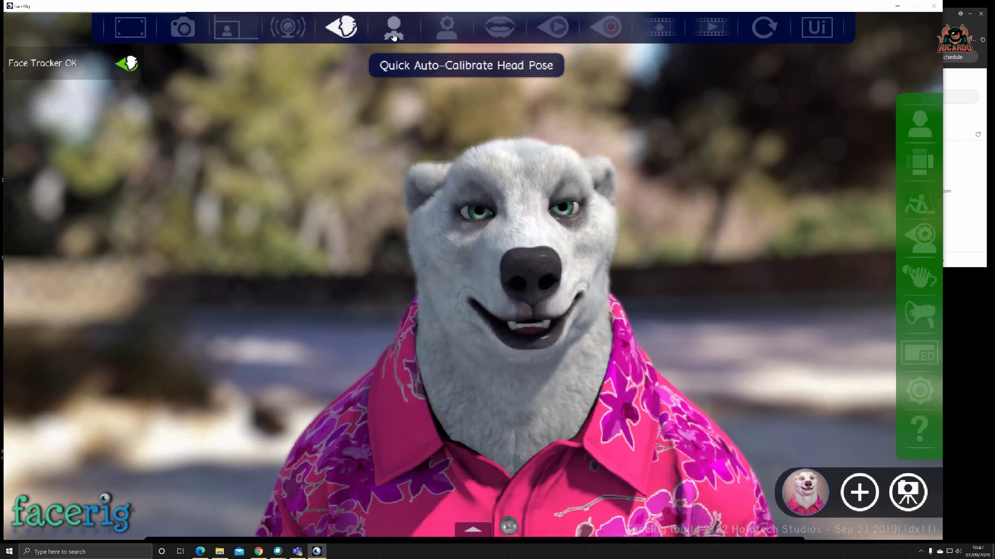
left_click(394, 36)
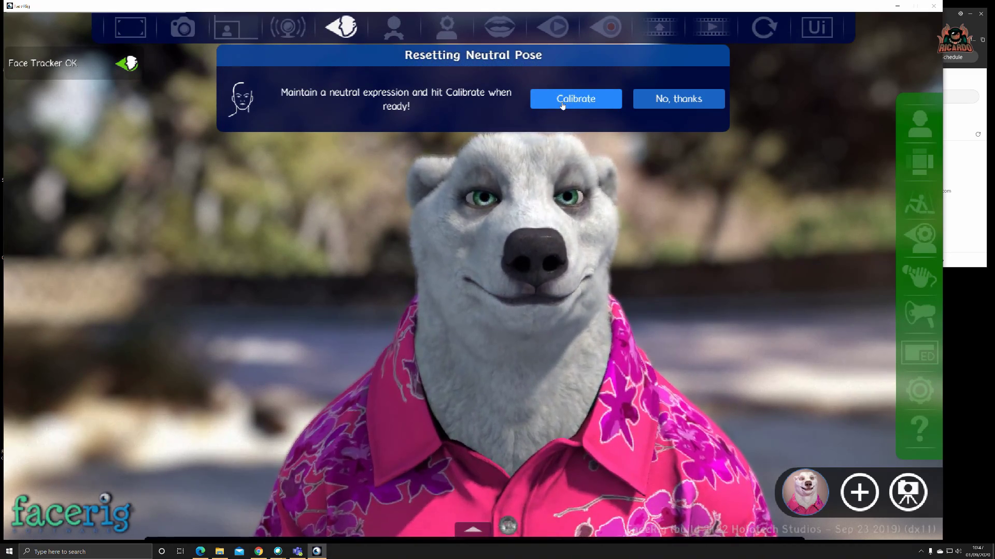
left_click(563, 105)
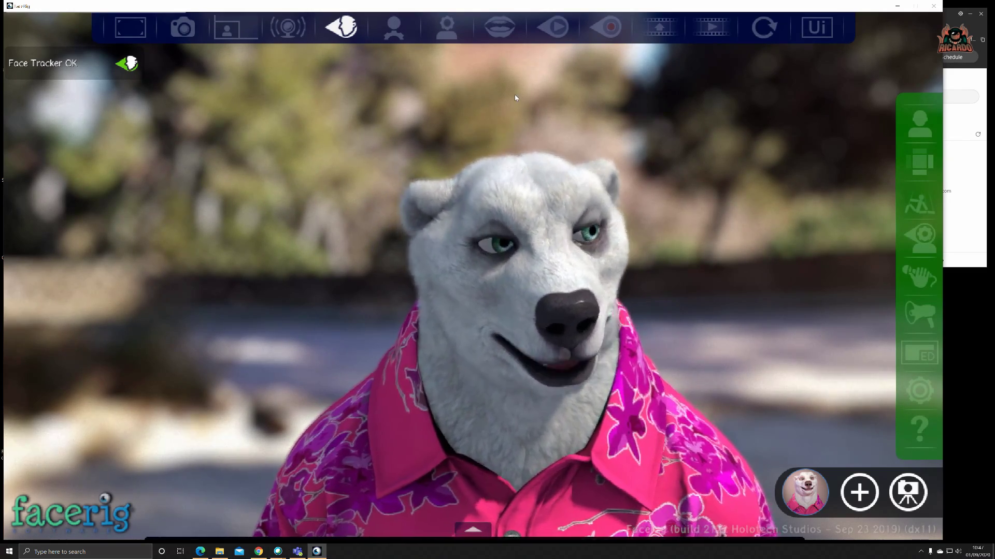
Step: Show the webcam preview and set Microsoft LifeCam Cinema(TM) as the tracking camera
left_click(246, 39)
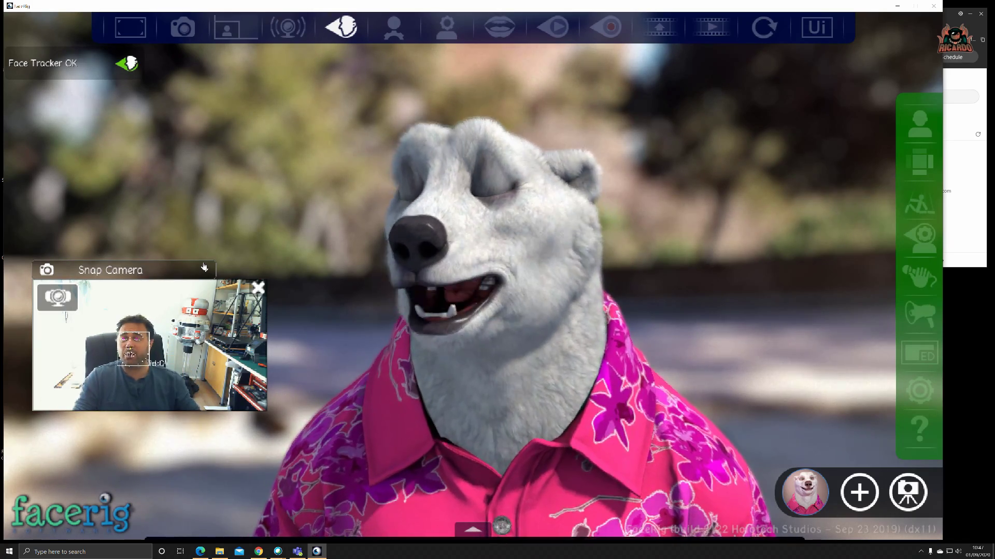
left_click(182, 272)
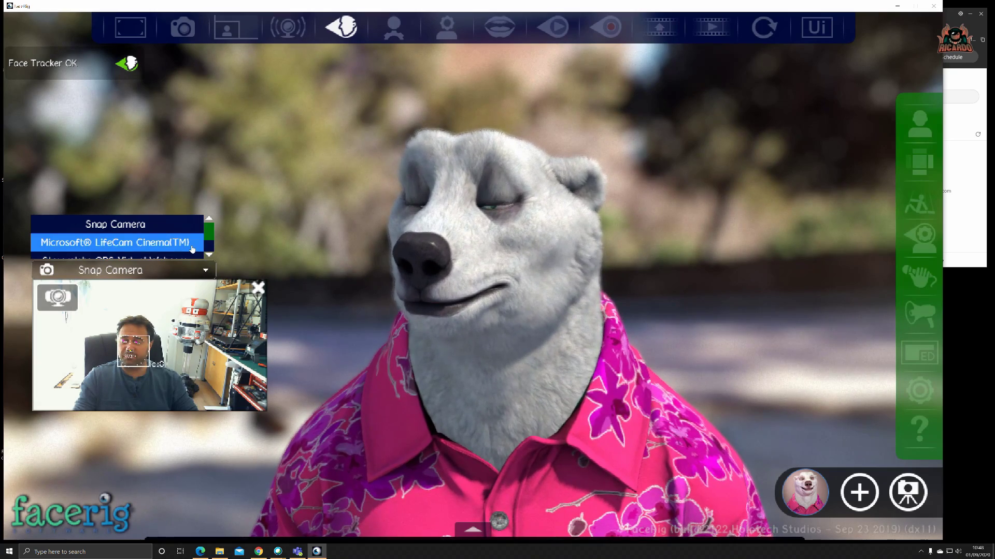
left_click(193, 250)
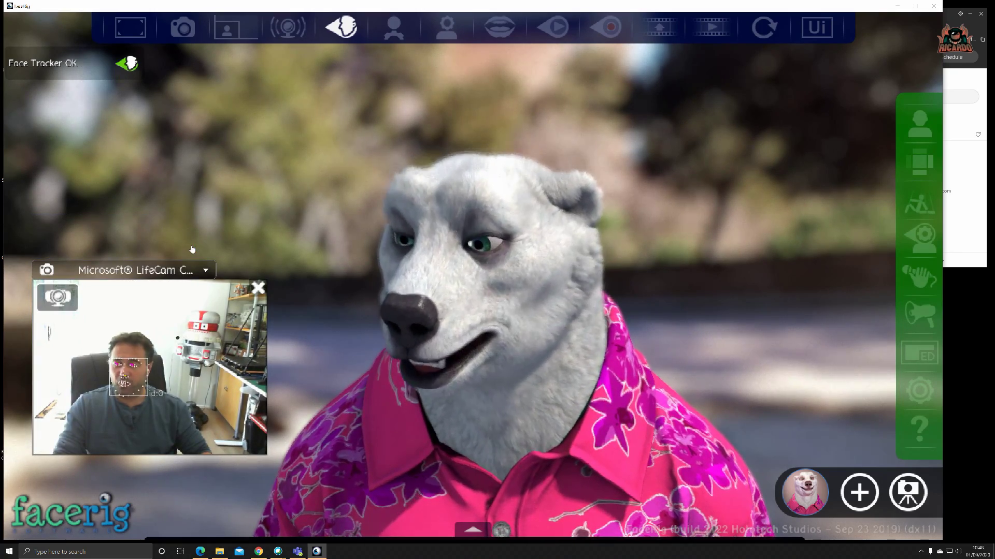
left_click(210, 270)
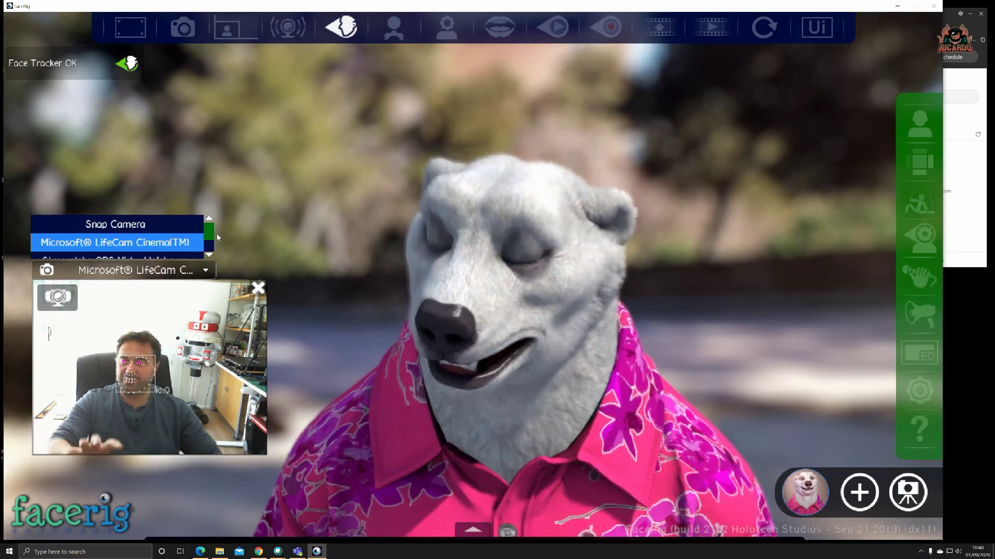
left_click(207, 273)
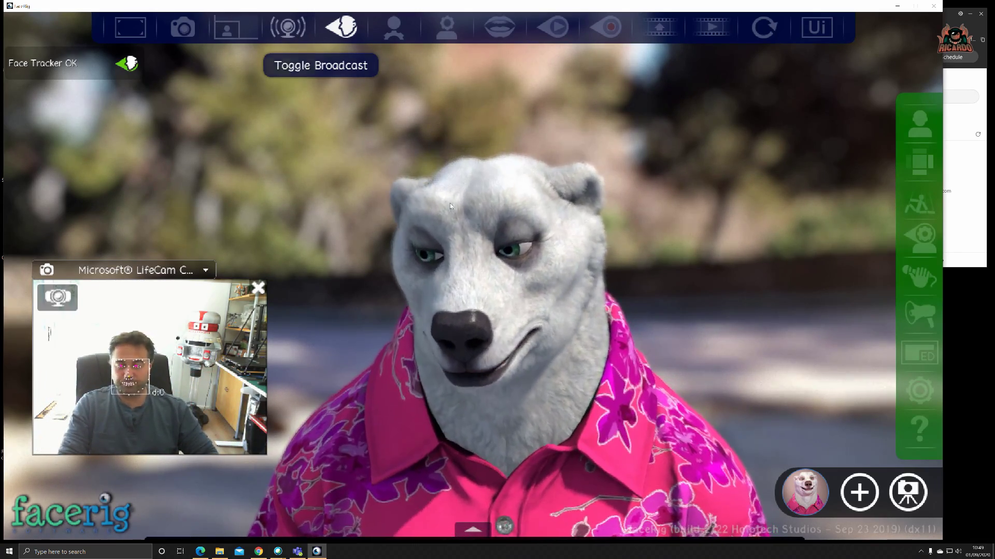
Step: Switch to the Webex Meetings personal room, restore it to a smaller window and move it clear of the FaceRig webcam preview
mouse_move(277, 551)
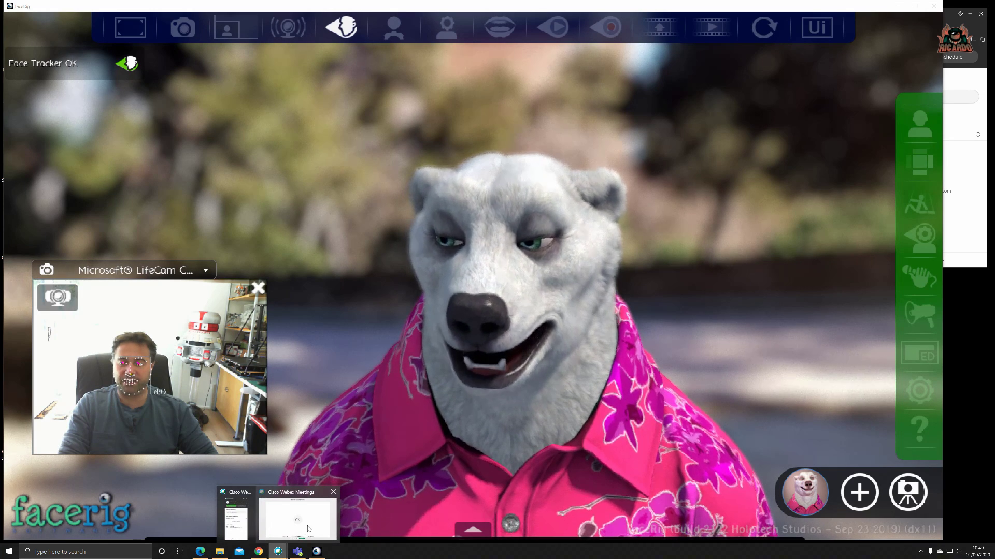
left_click(309, 528)
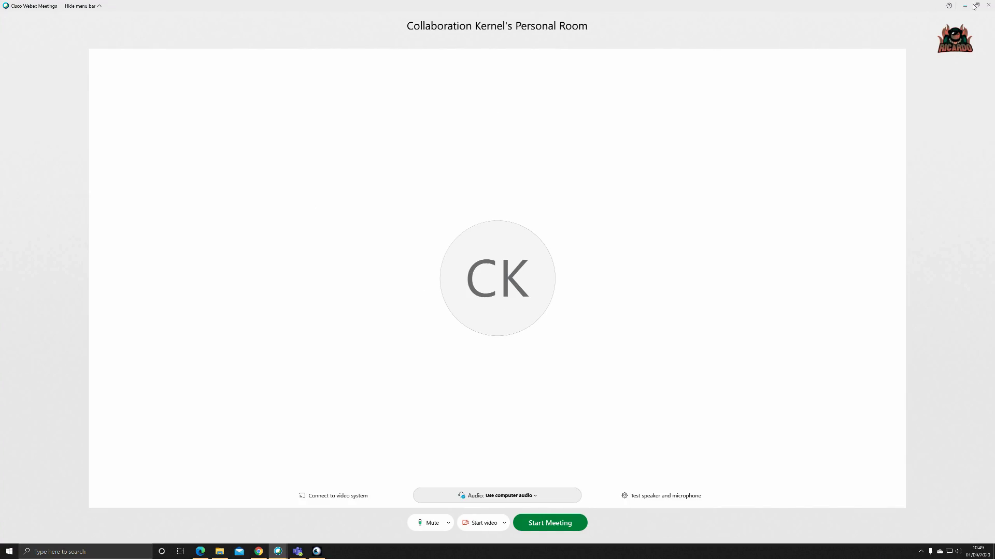
left_click(977, 7)
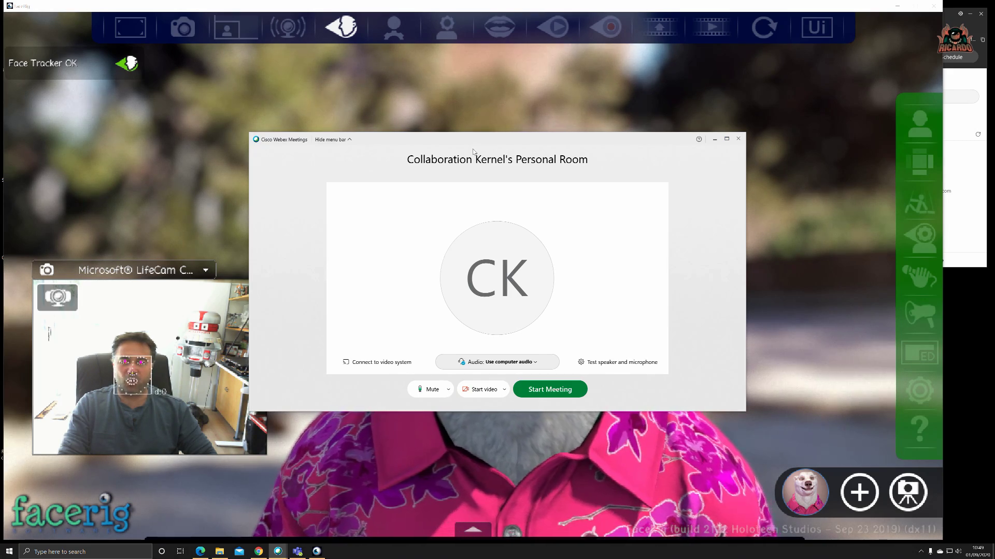
left_click_drag(607, 140, 813, 35)
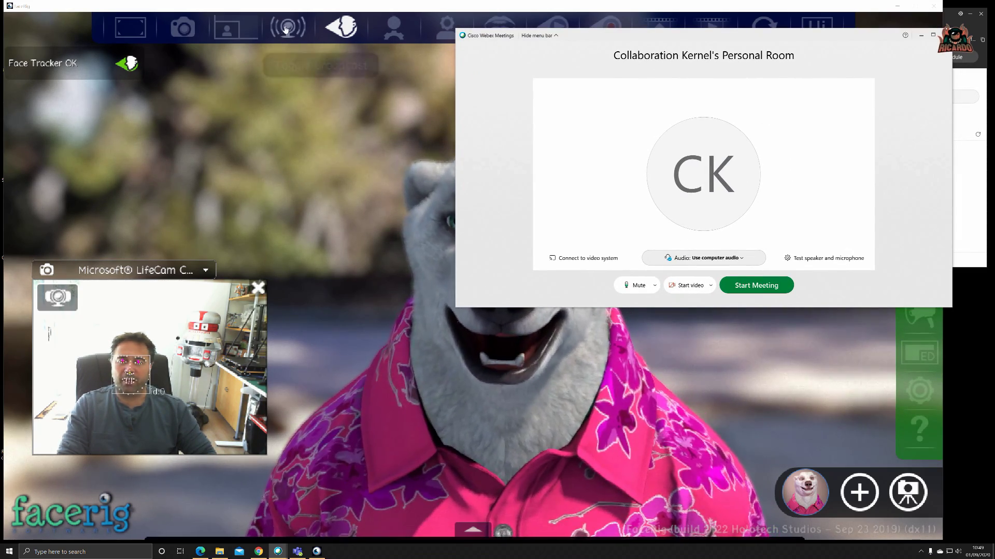
Step: Start broadcasting the avatar, switch to the Webex Meetings personal room and select FaceRig Virtual Camera as its camera
left_click(289, 29)
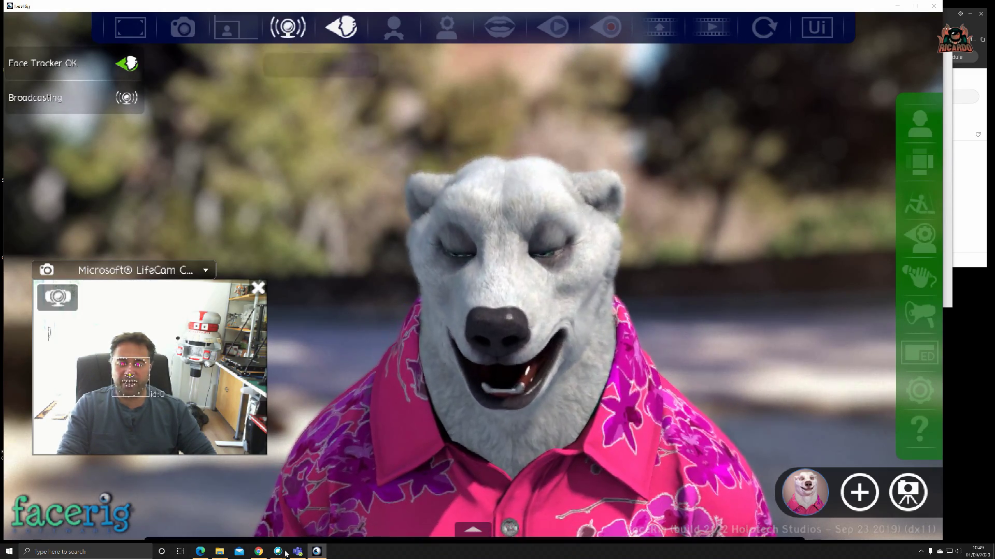
mouse_move(277, 553)
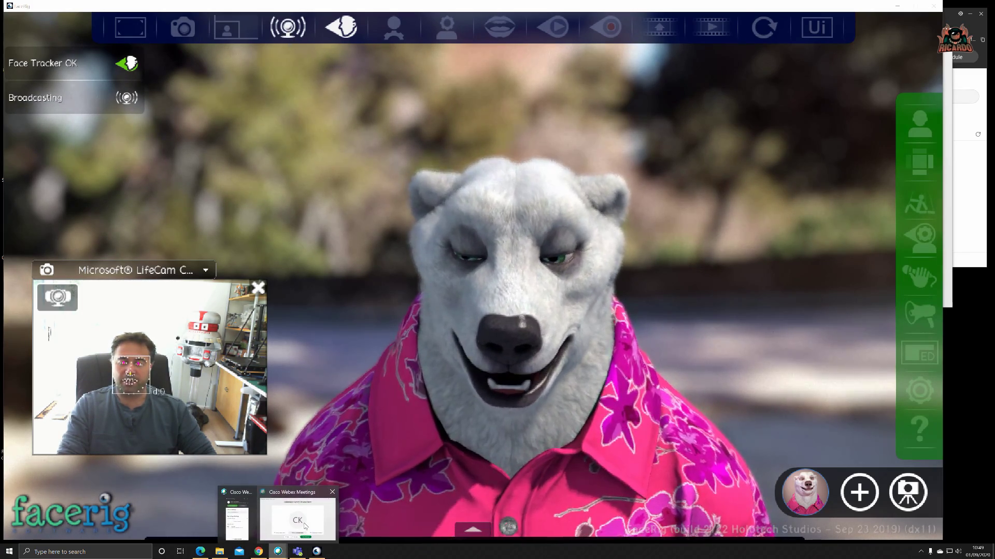
left_click(307, 522)
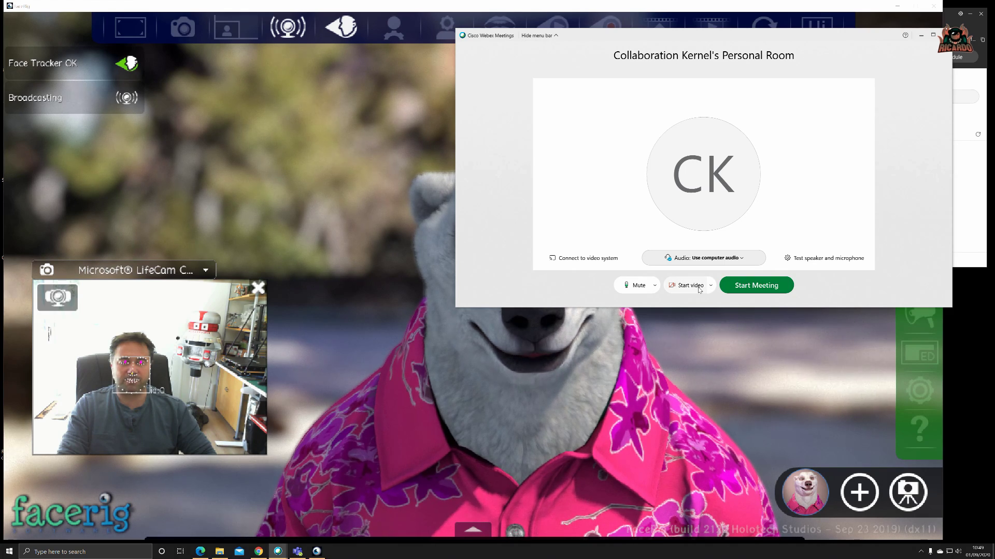
left_click(710, 286)
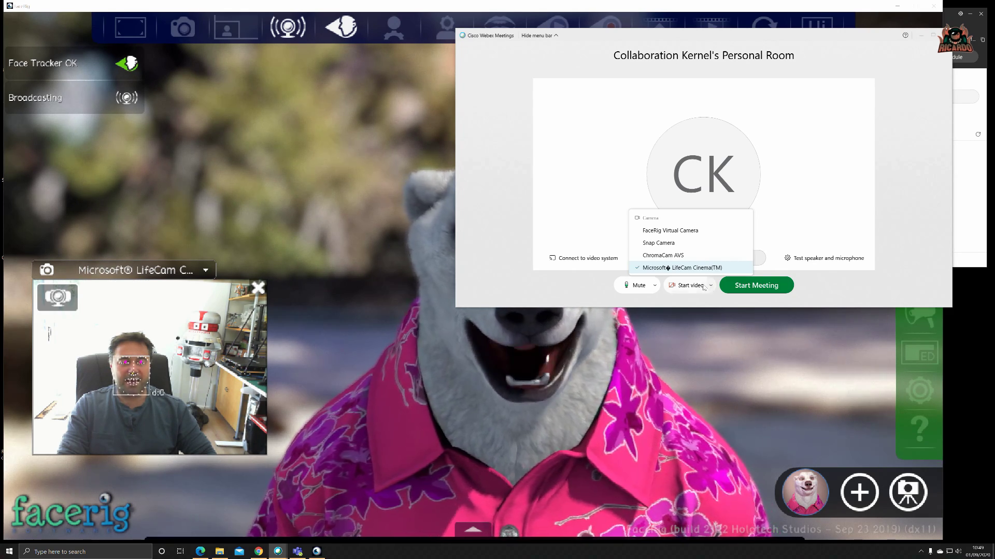
left_click(694, 234)
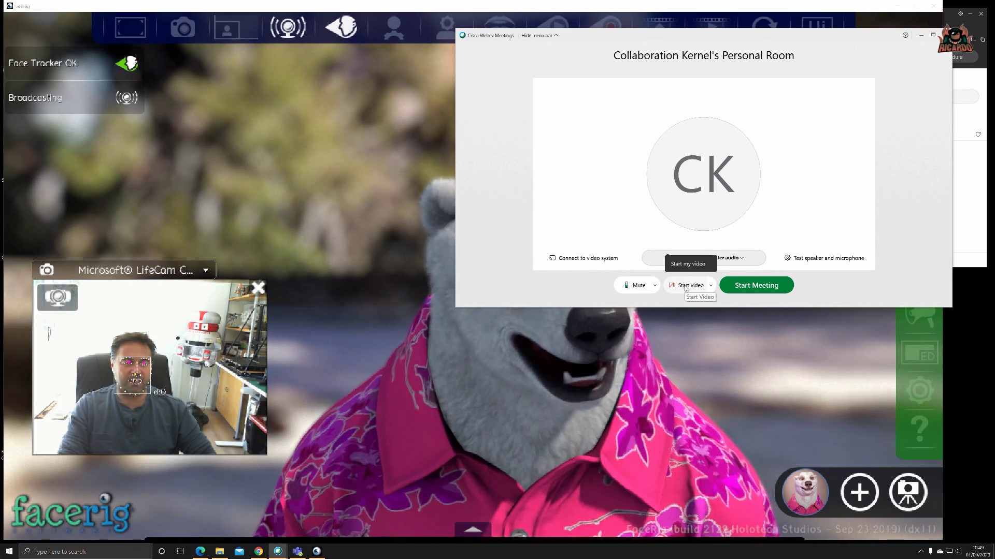
Step: Start the video in the personal room preview and set its background to None
left_click(686, 286)
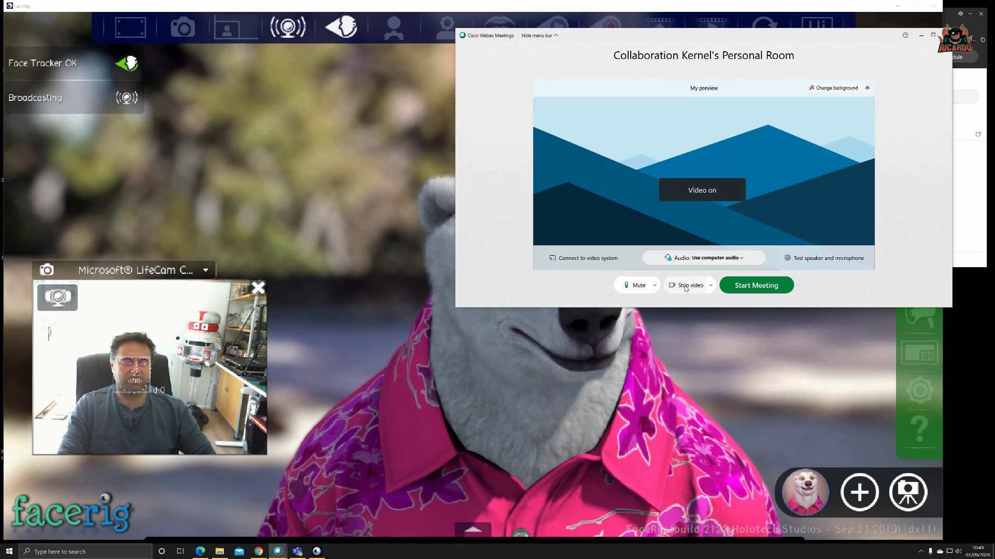
left_click(843, 89)
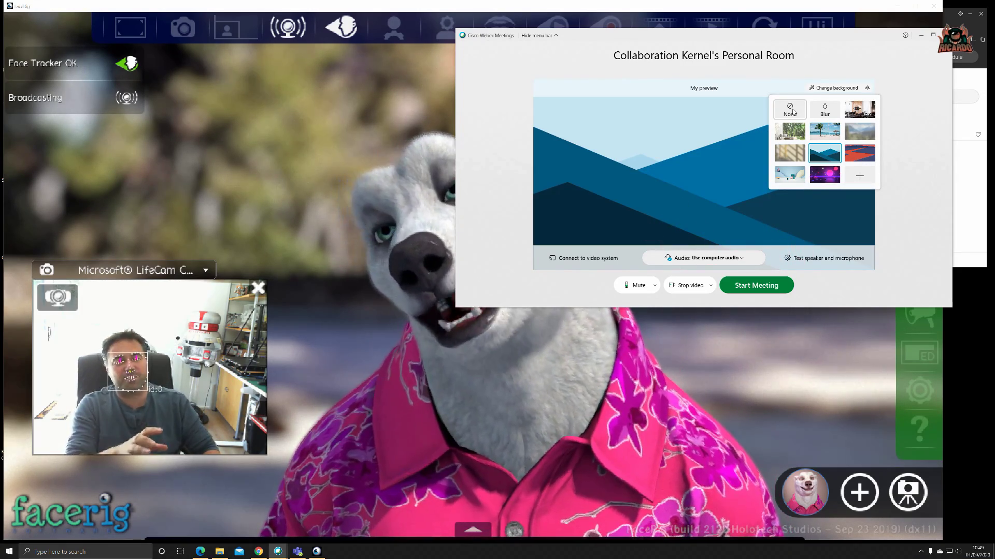
left_click(791, 109)
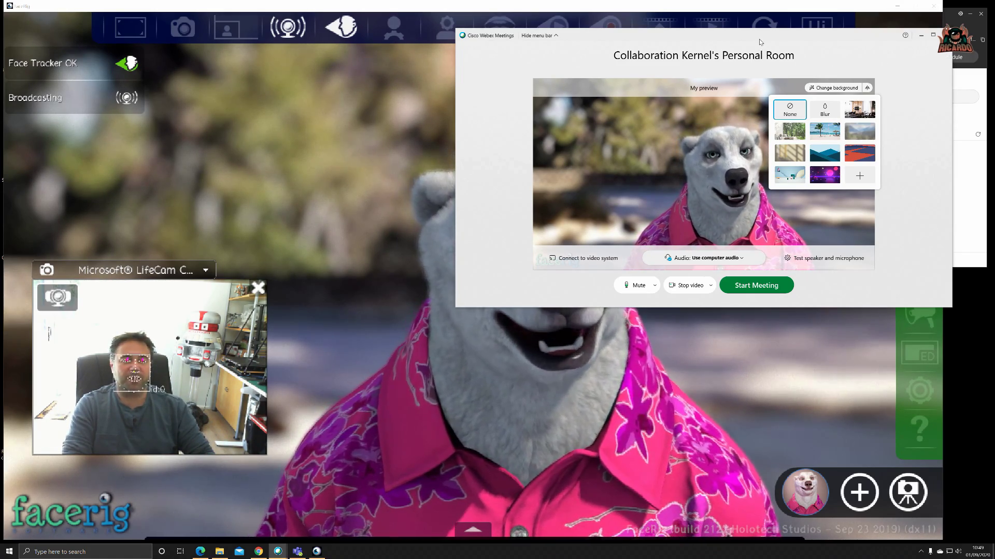
Step: Maximize the personal room window and turn off connecting to the video system without pressing 1
left_click_drag(759, 39, 428, 0)
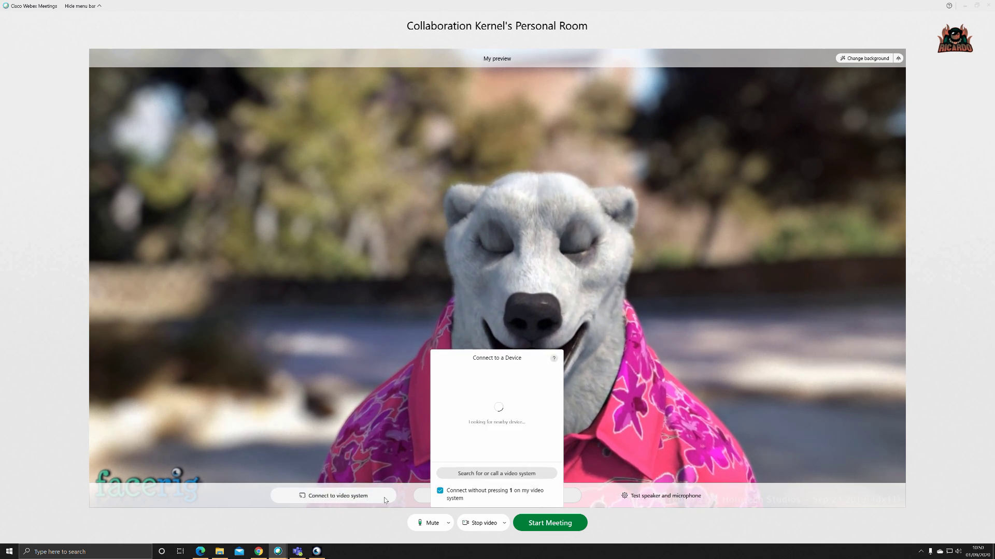
left_click(440, 490)
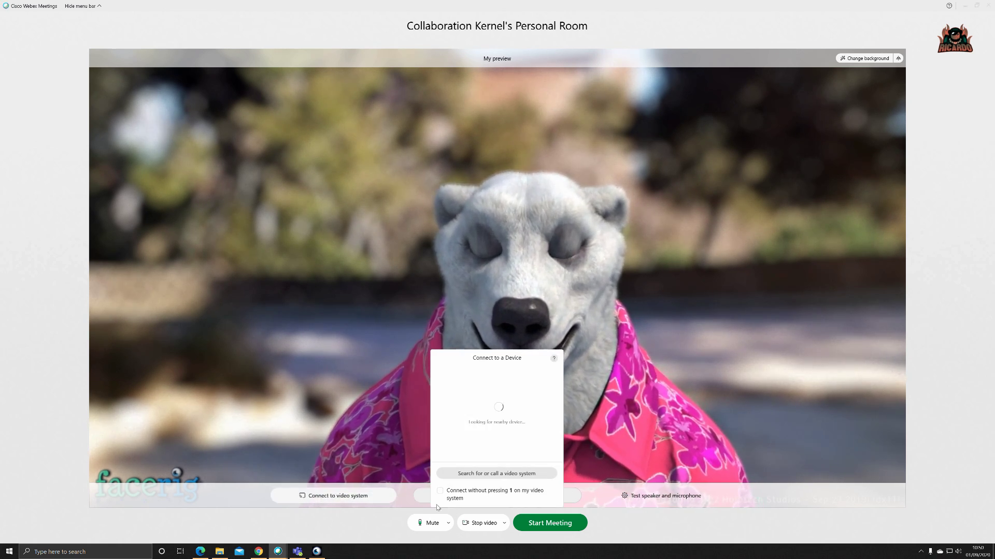
left_click(650, 512)
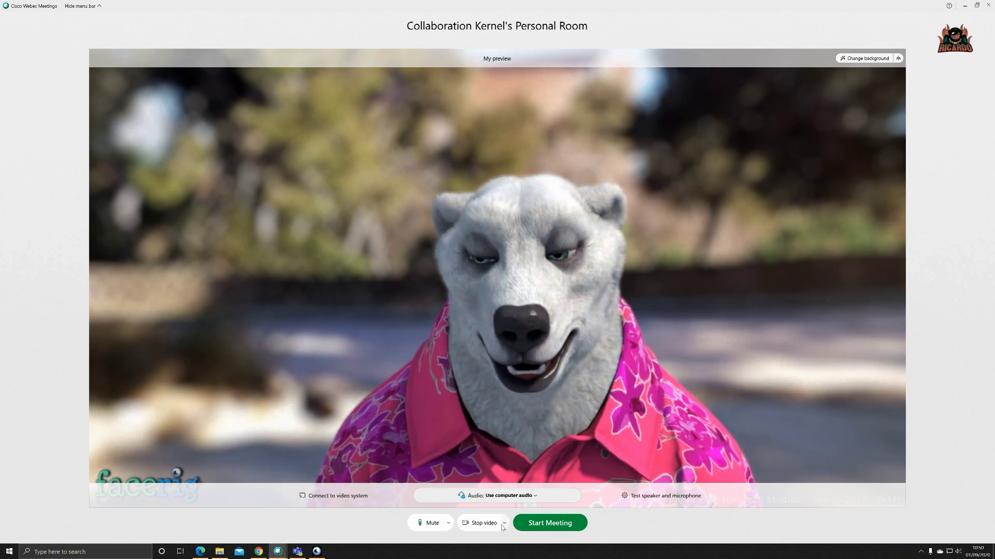
Step: Start the personal room meeting with the avatar as the video, and end the meeting after checking it
left_click(541, 524)
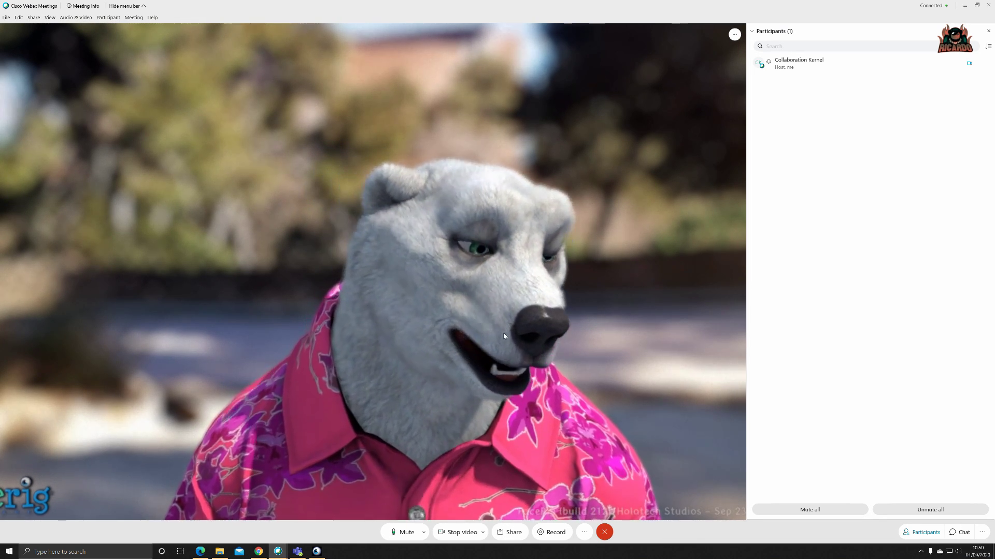
left_click(604, 532)
left_click(459, 265)
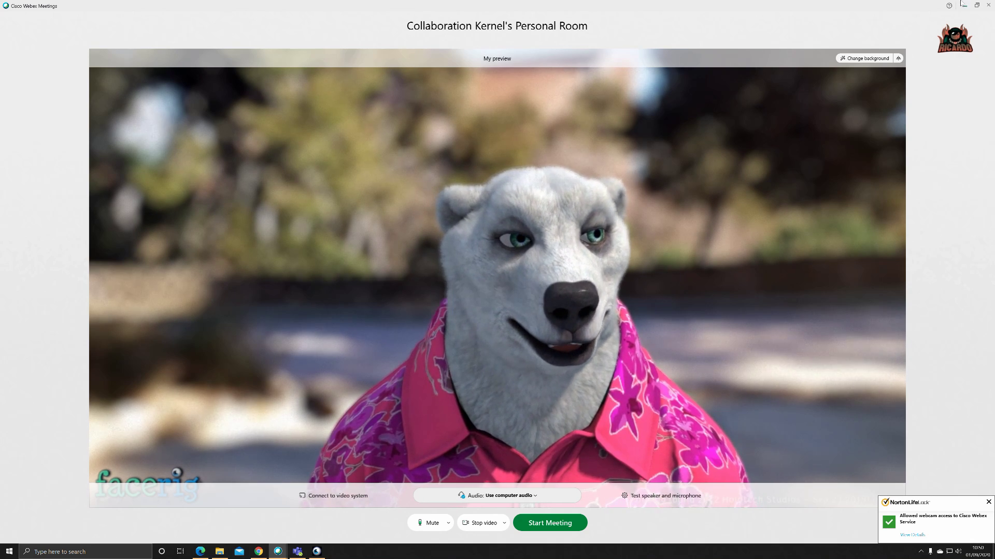
Step: Restore the personal room to a smaller window, and minimize both Webex windows to return to FaceRig
left_click(975, 5)
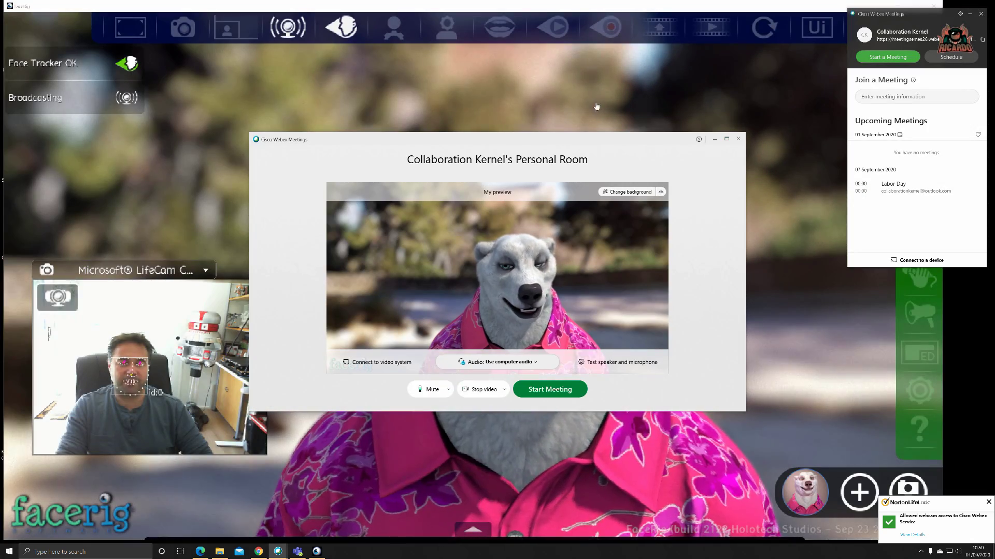
left_click_drag(566, 145, 812, 145)
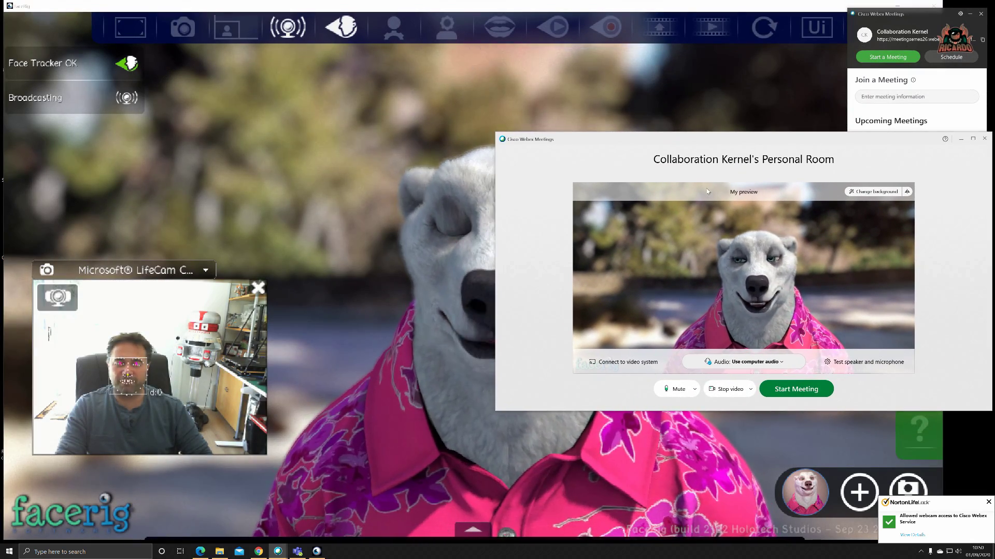
left_click_drag(701, 149, 235, 252)
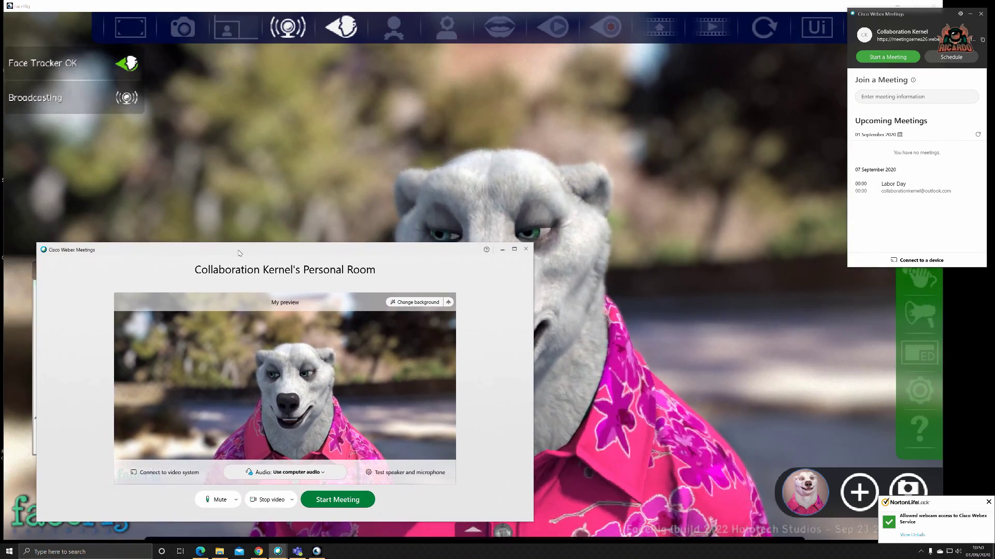
left_click(501, 249)
left_click(970, 14)
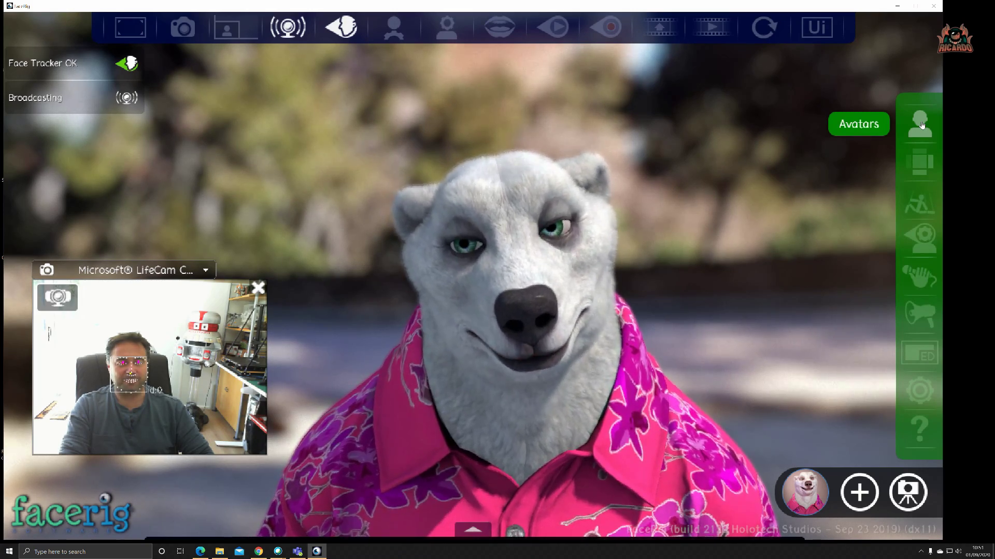
Step: Look over the polar bear avatar's Features and Behaviour options and add a Warning Light prop with Head as the bone link
left_click(921, 124)
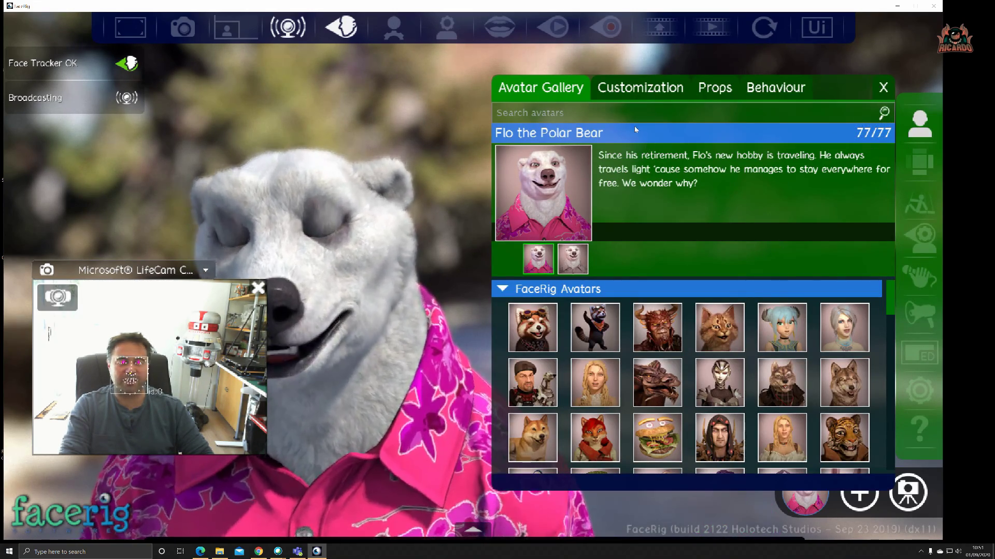
left_click(657, 91)
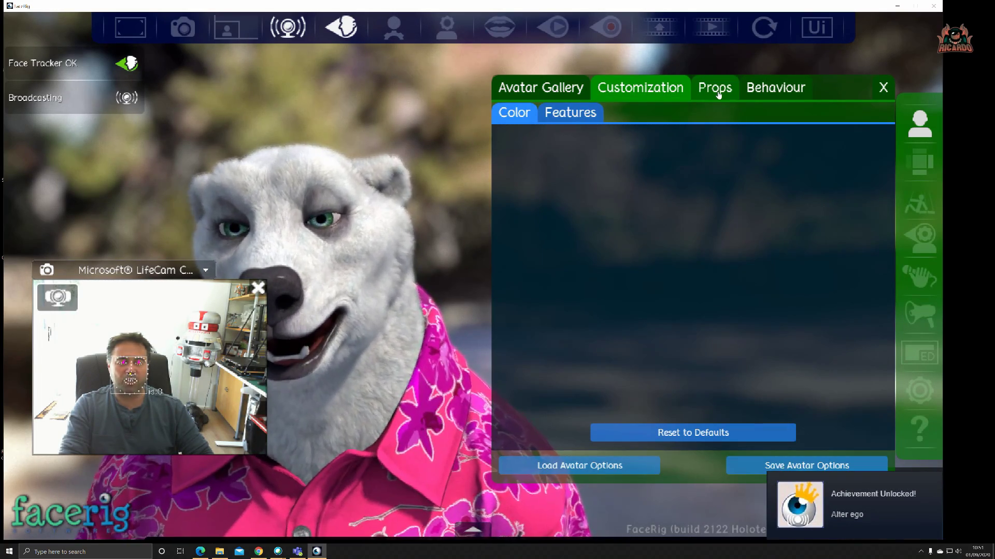
left_click(570, 113)
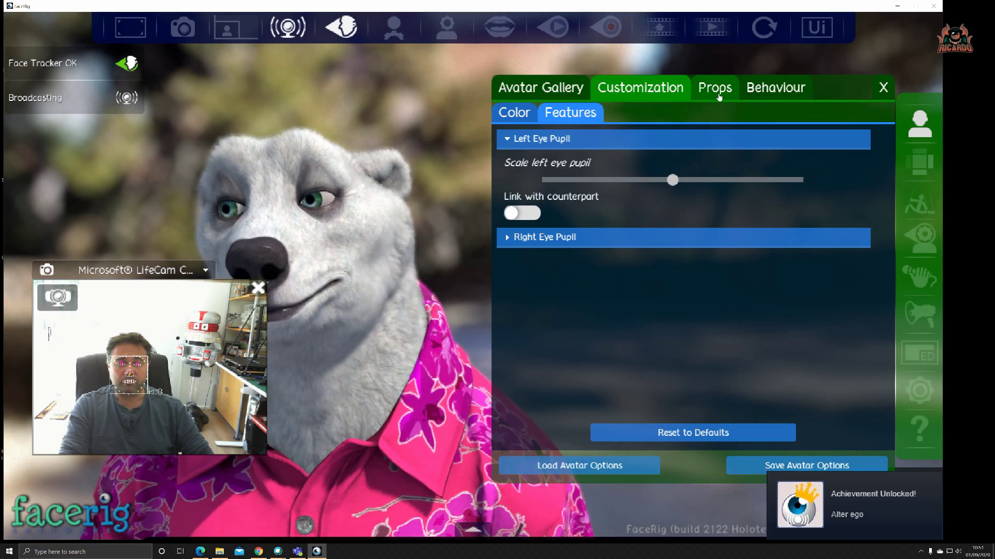
left_click(727, 98)
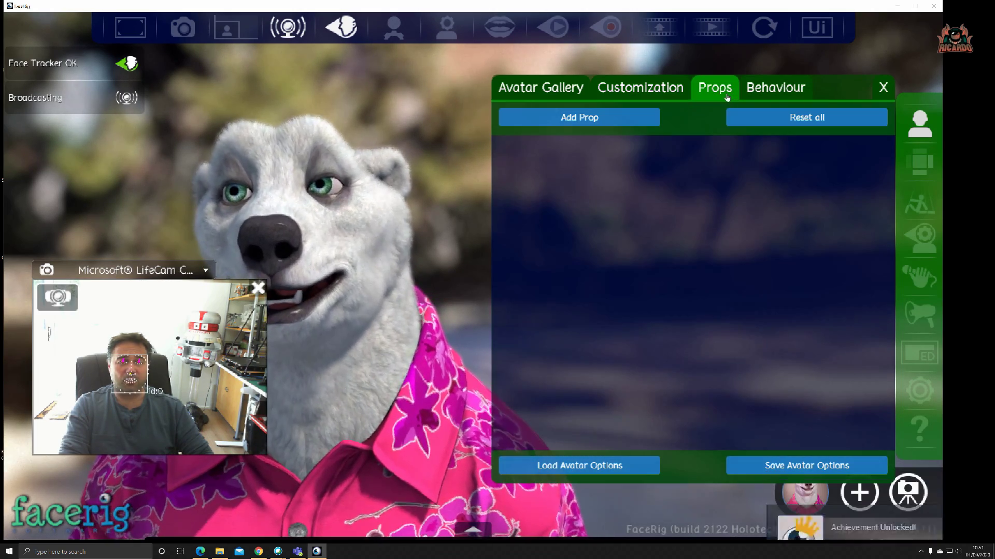
left_click(622, 125)
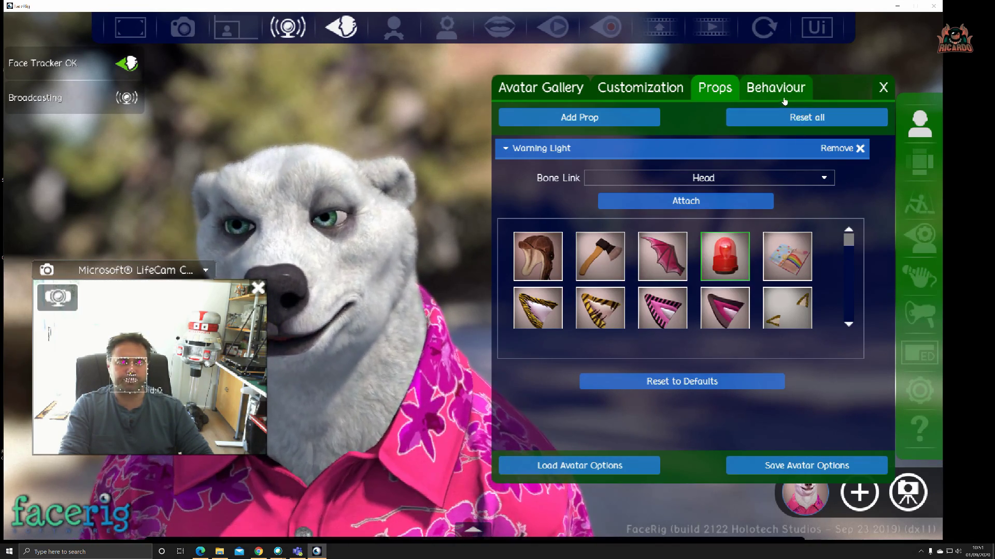
left_click(779, 95)
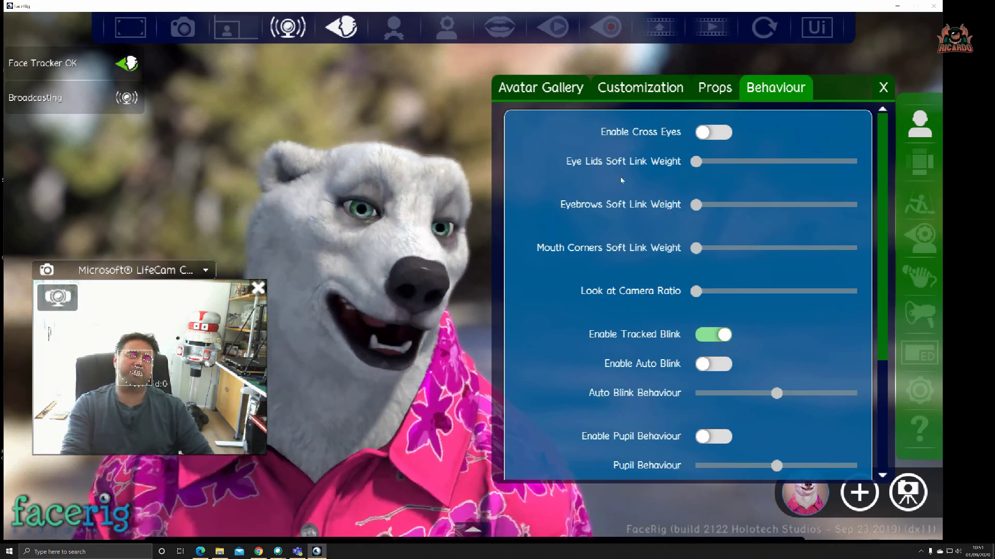
Step: Try the Candidate Don and Candidate Hil avatars from the FaceRig Political Avatars in the gallery
left_click(550, 95)
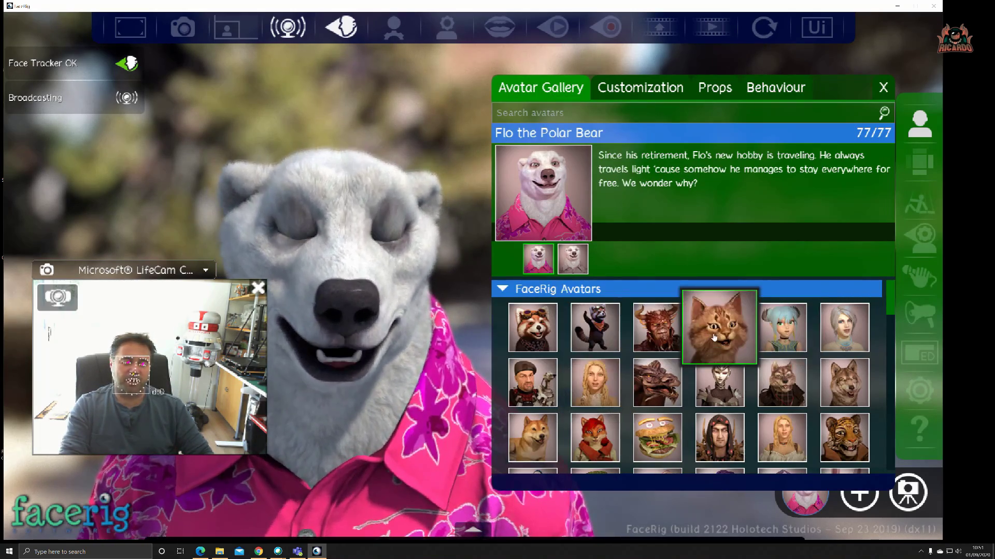
scroll(785, 342, "down", 1)
scroll(785, 343, "down", 10)
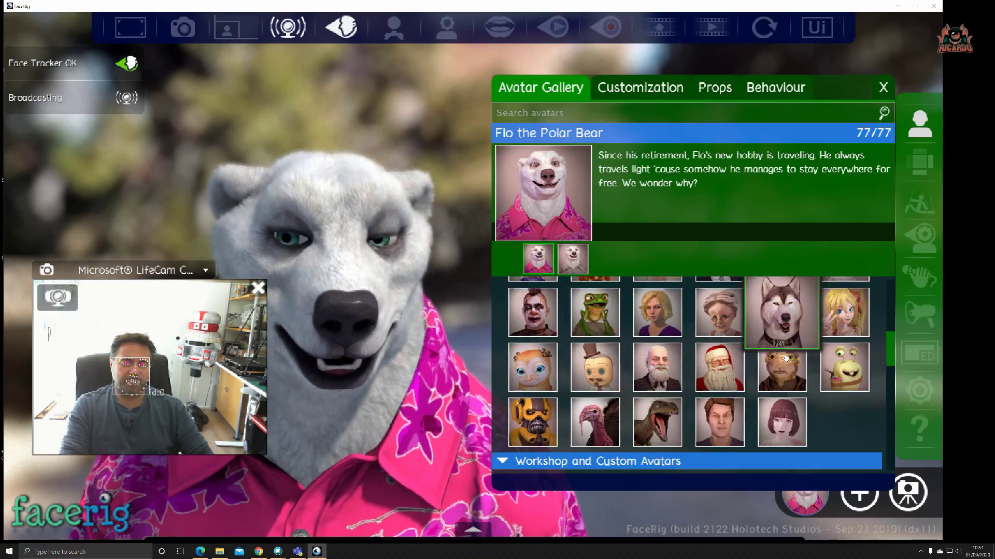
scroll(784, 358, "down", 10)
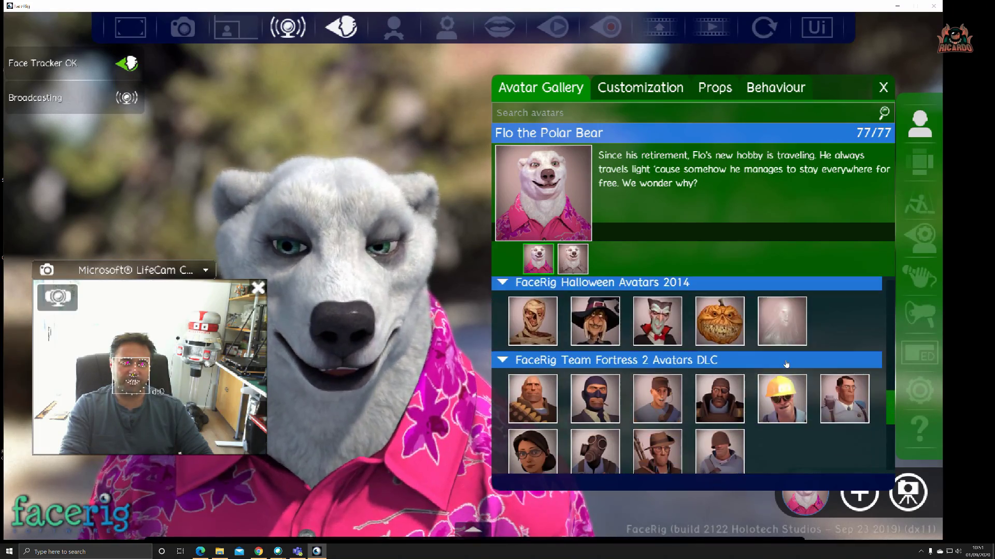
scroll(786, 364, "down", 3)
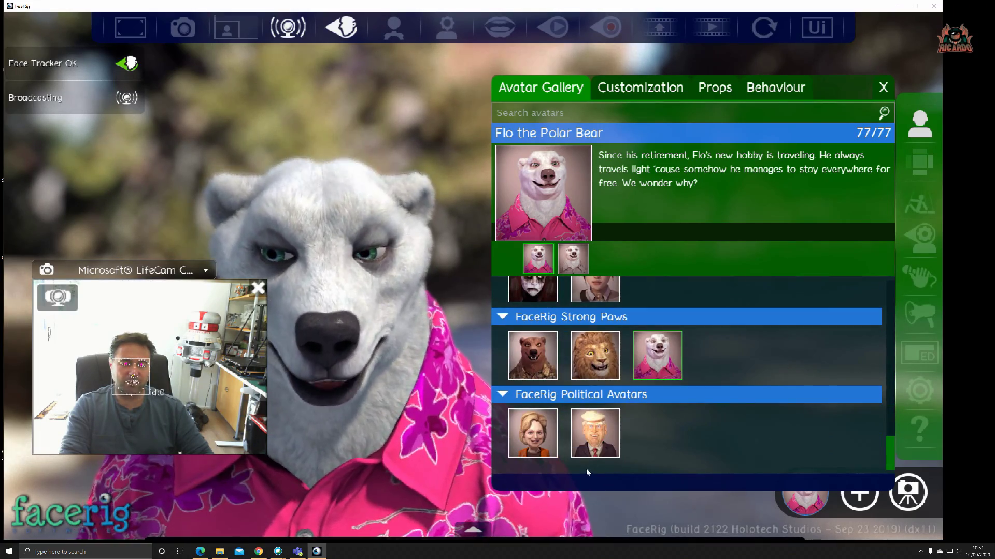
left_click(601, 443)
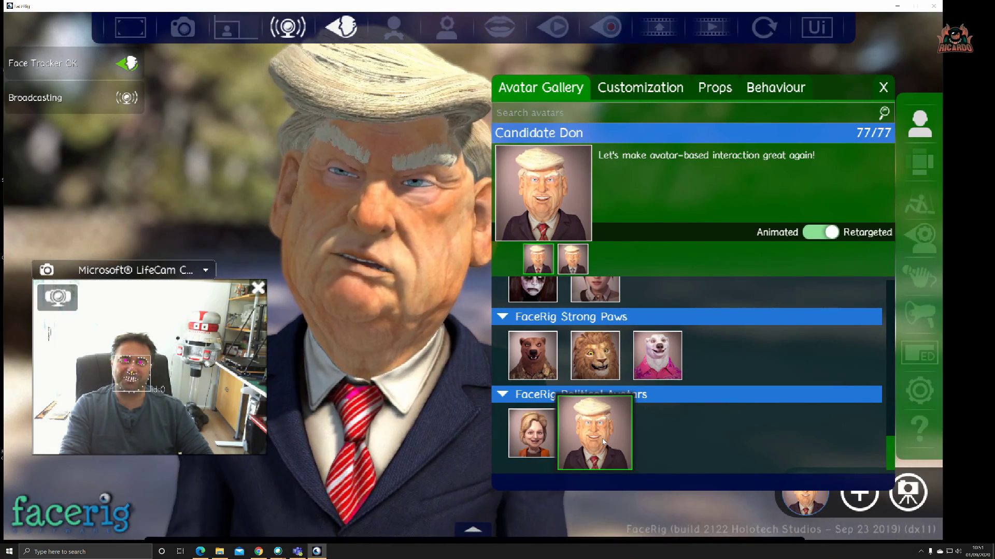
left_click(555, 440)
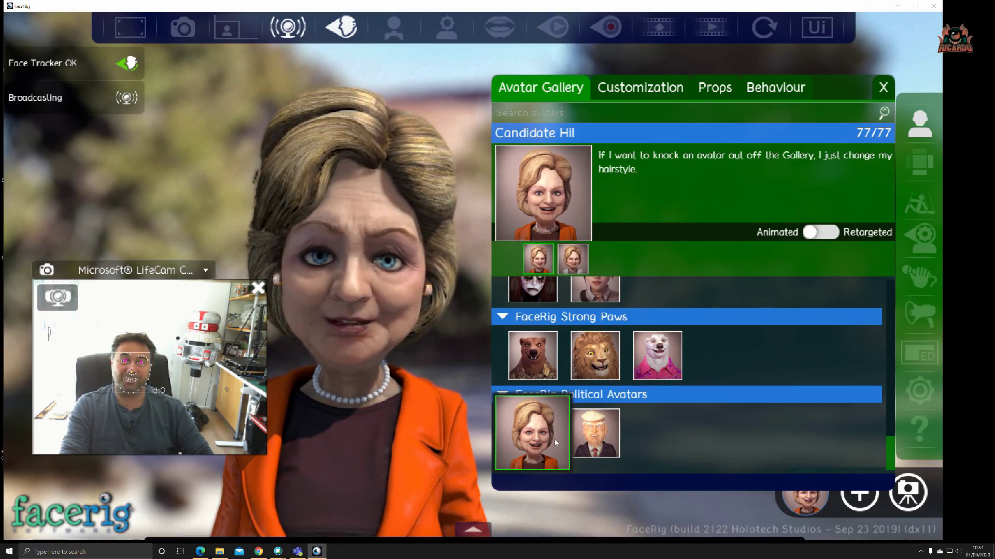
Step: Switch the avatar back to Flo the Polar Bear in its Custom variant
left_click(657, 356)
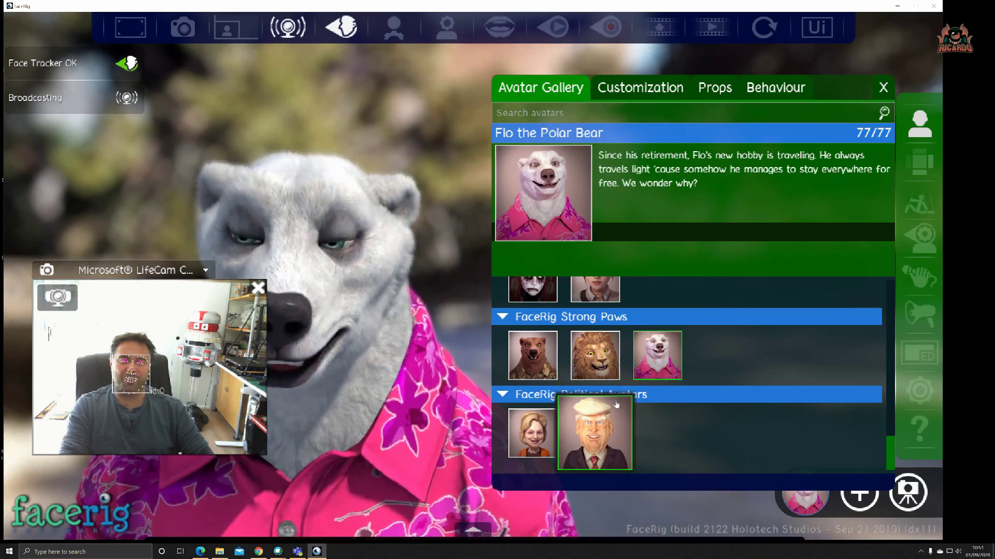
left_click(621, 325)
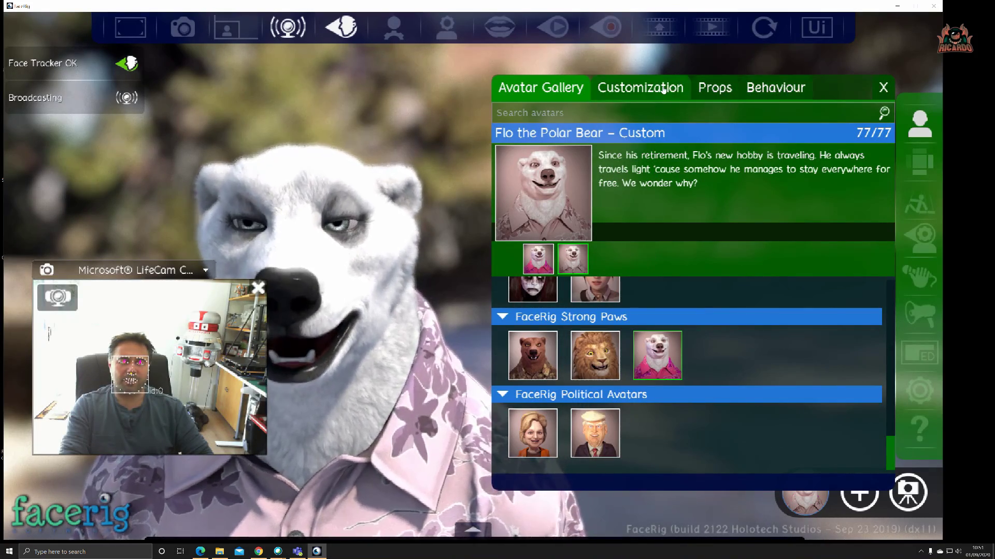
Step: Add a Green Glasses prop to the polar bear avatar, attach it, and set its bone link to Root
left_click(662, 89)
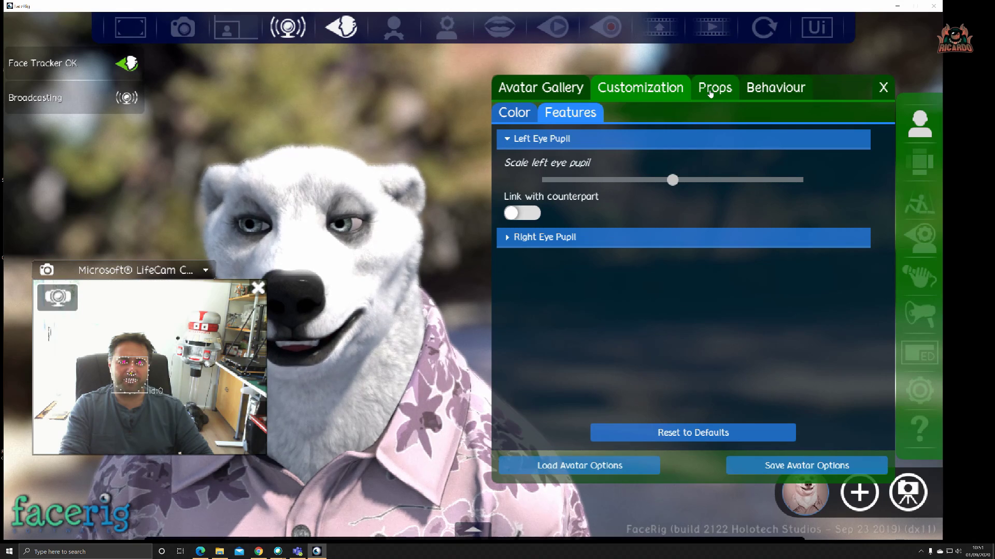
left_click(711, 92)
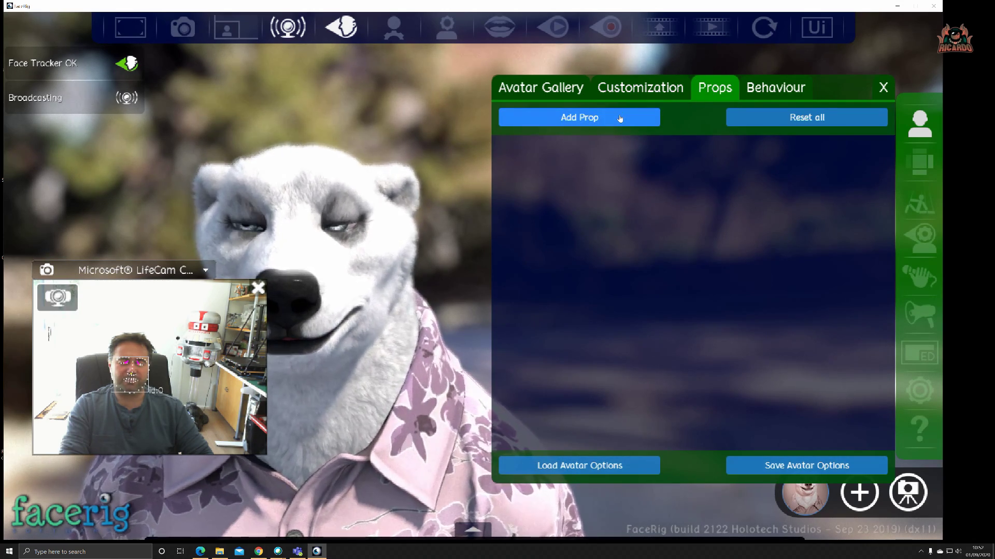
left_click(620, 118)
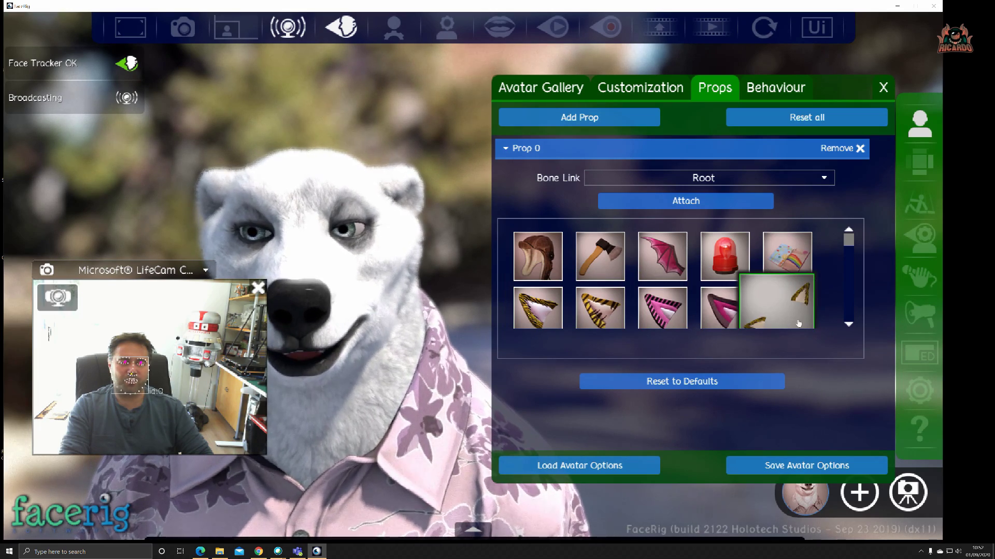
left_click(850, 325)
left_click(849, 325)
left_click(850, 325)
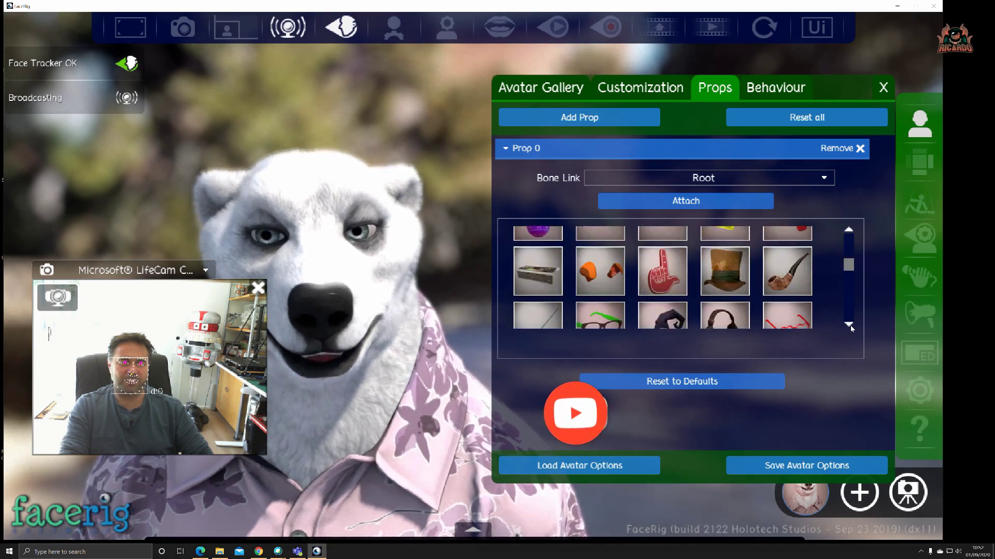
left_click(849, 325)
left_click(620, 305)
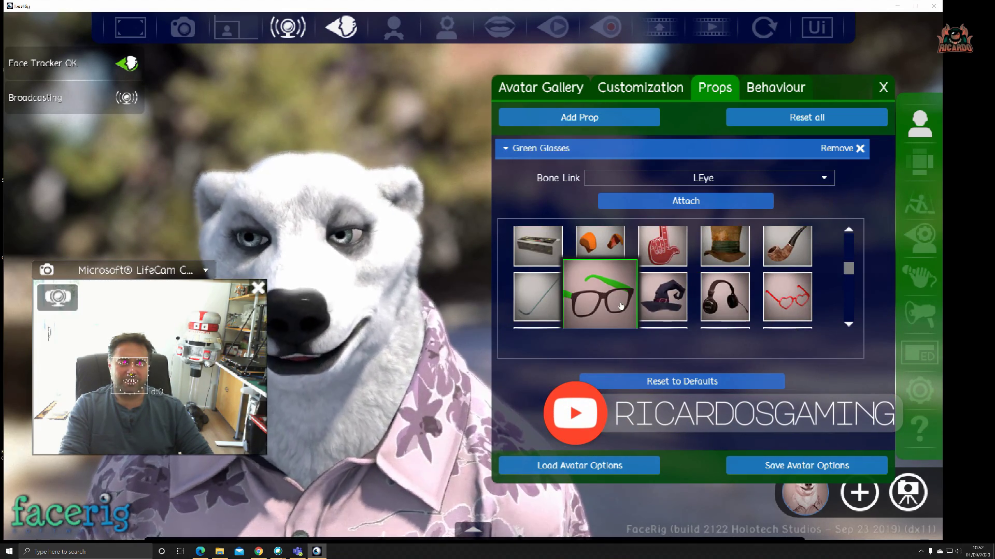
left_click(684, 203)
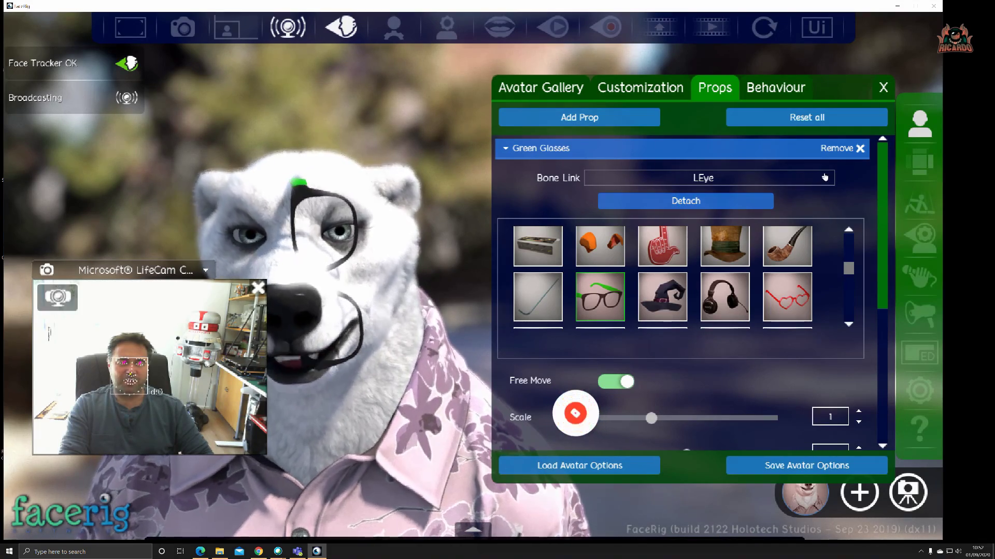
left_click(827, 179)
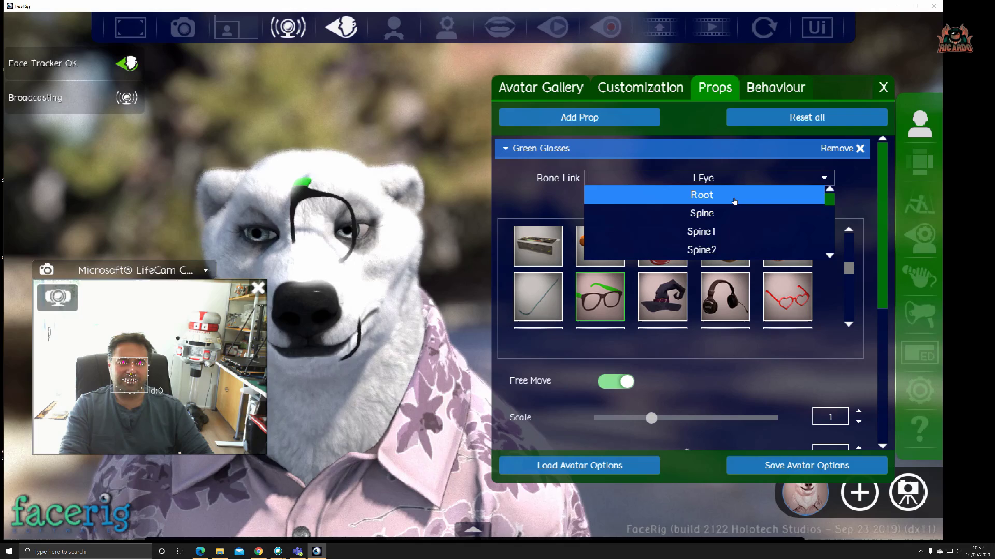
left_click(746, 195)
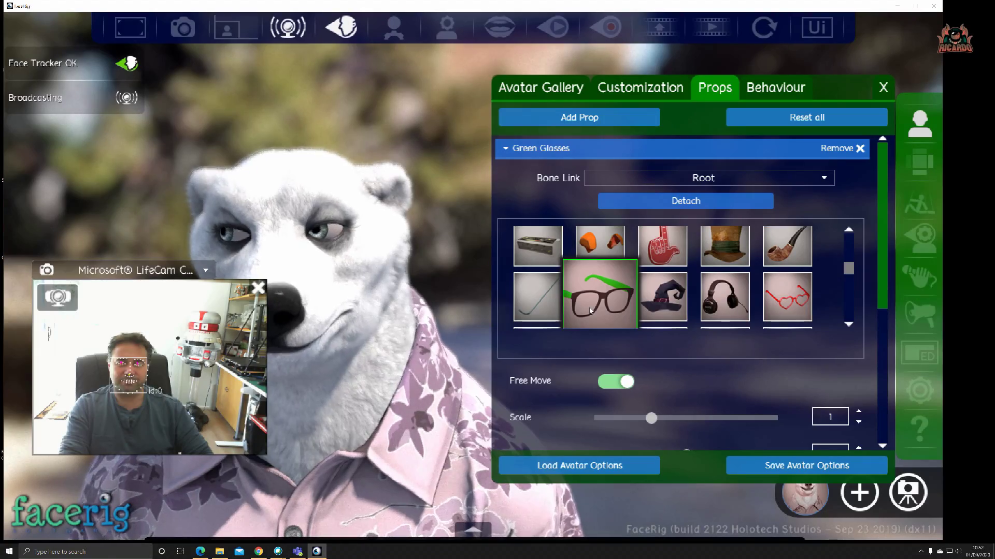
Step: Detach the glasses and attach the Halloween DLC Witch Hat prop in their place
left_click(679, 202)
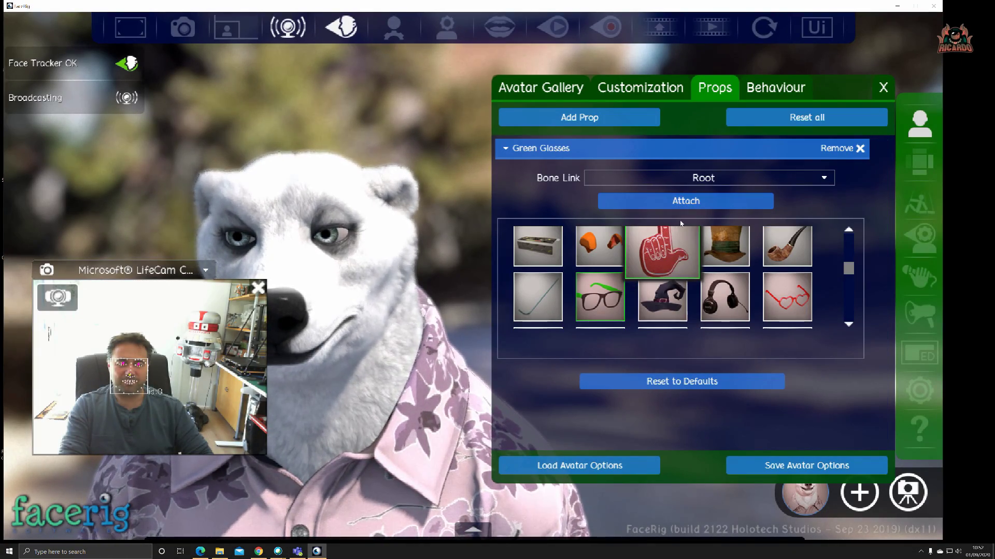
left_click(662, 296)
left_click(675, 202)
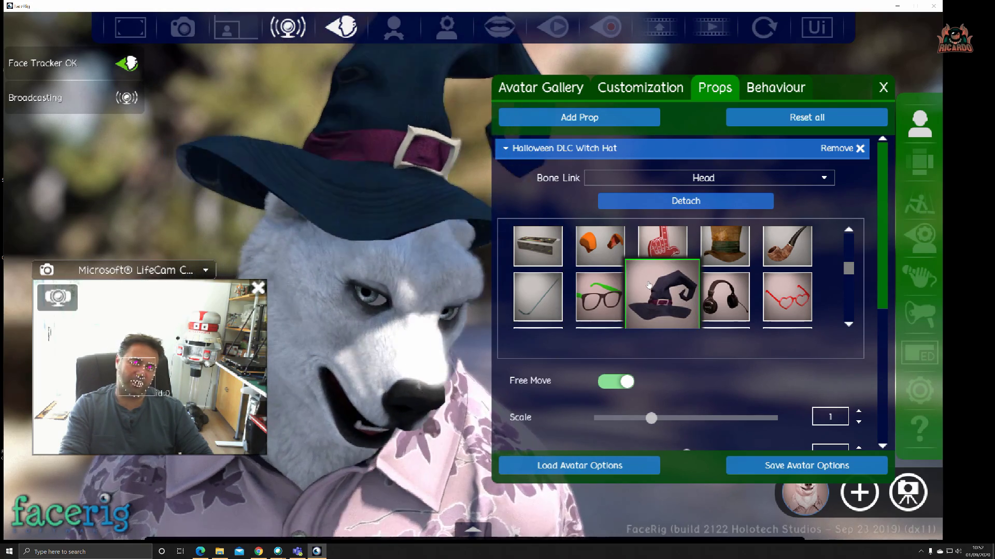
Step: Swap the attached prop back to Green Glasses, look over its placement settings, and reset all props
left_click(595, 305)
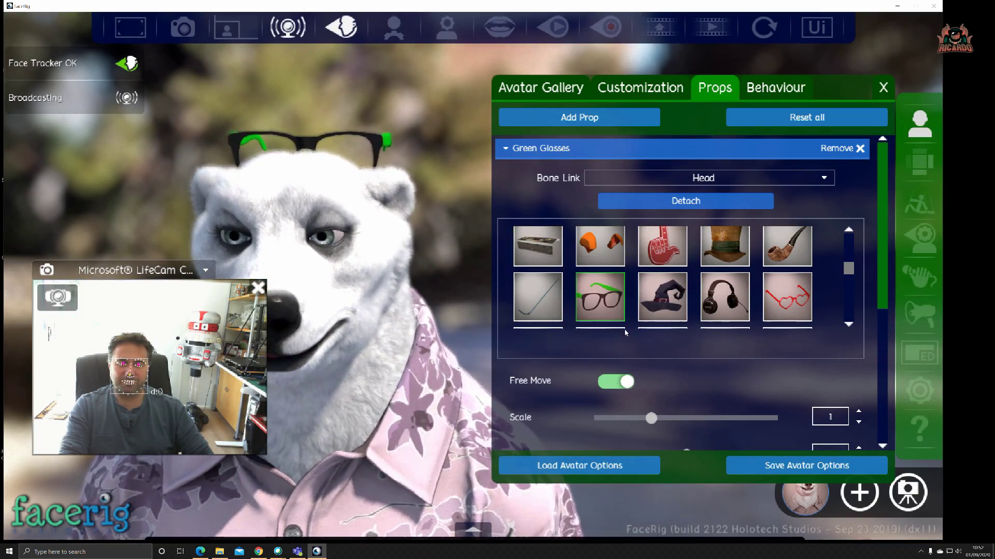
scroll(608, 387, "down", 2)
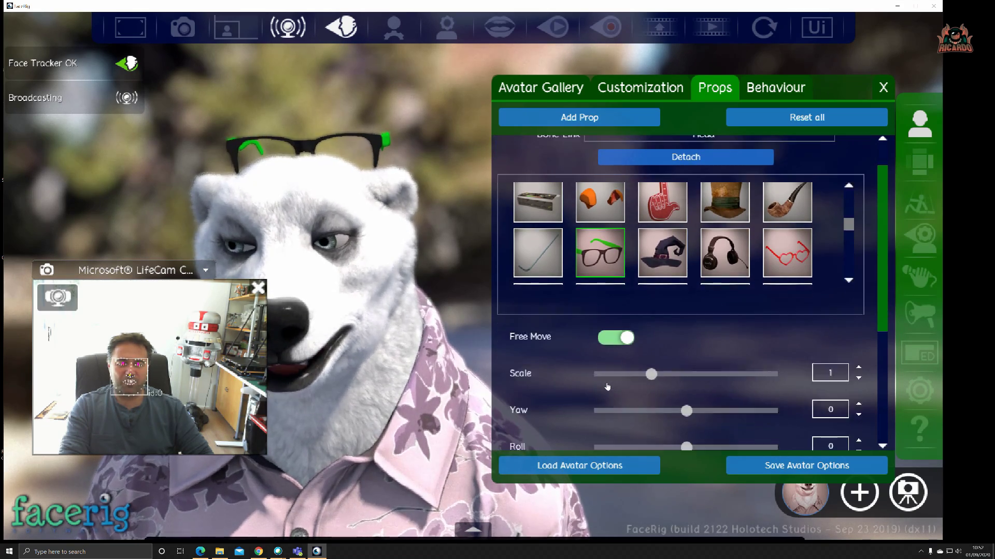
scroll(601, 383, "down", 1)
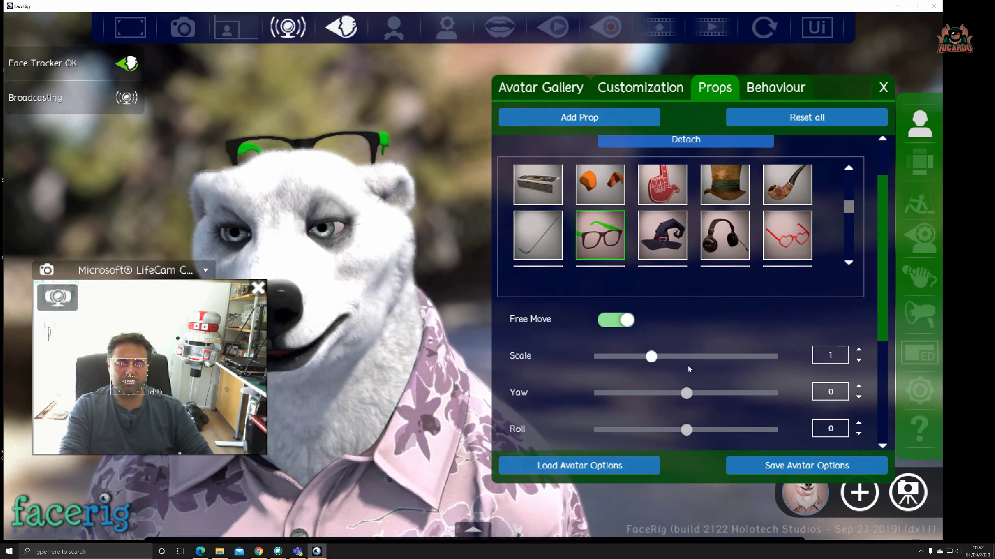
scroll(669, 397, "down", 10)
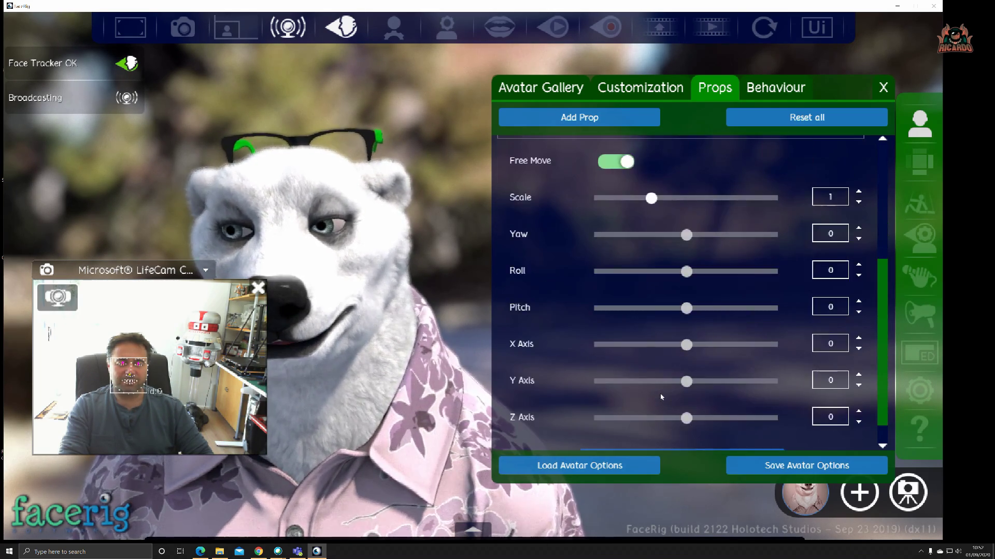
left_click(834, 118)
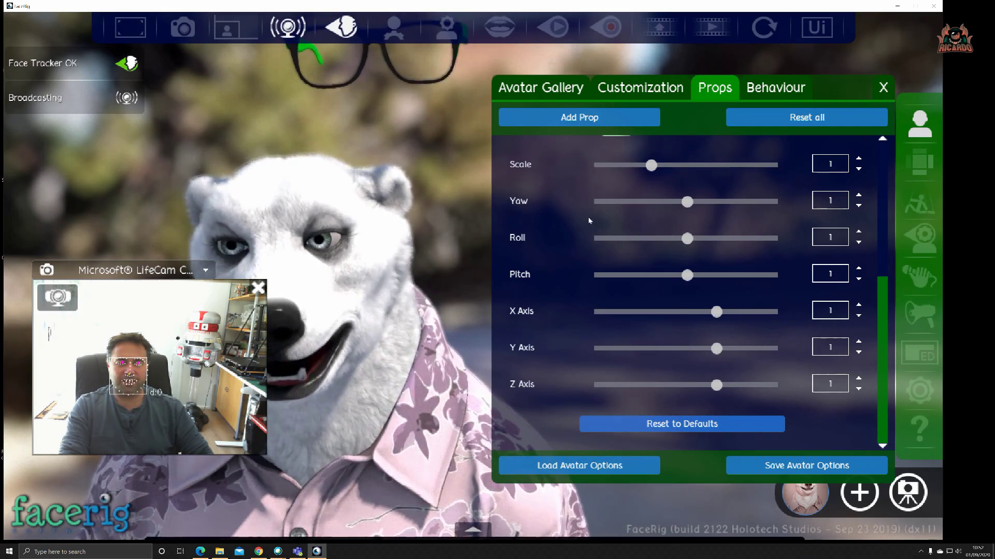
Step: Swap the prop to the Halloween DLC Witch Hat, check its bone link choices, and remove the prop
scroll(696, 337, "up", 10)
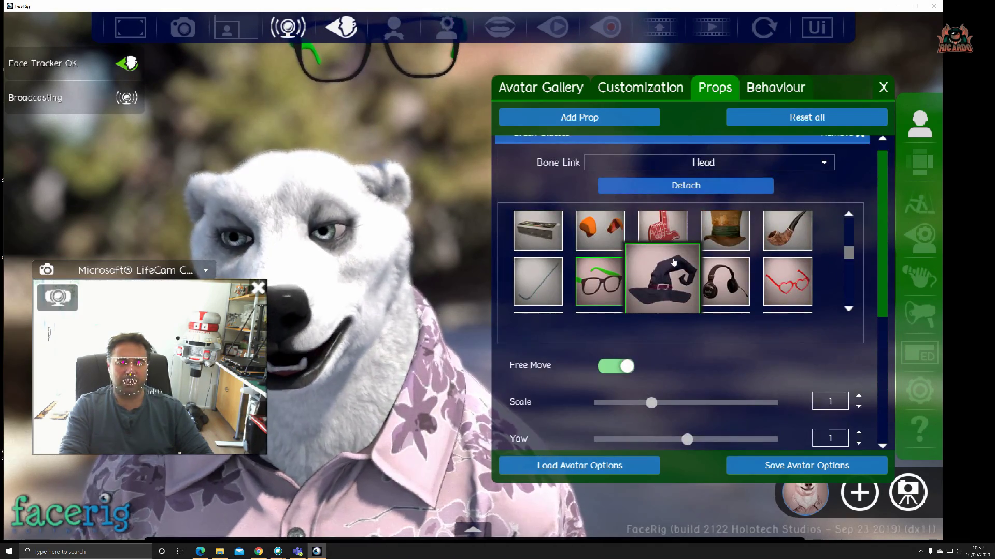
left_click(671, 280)
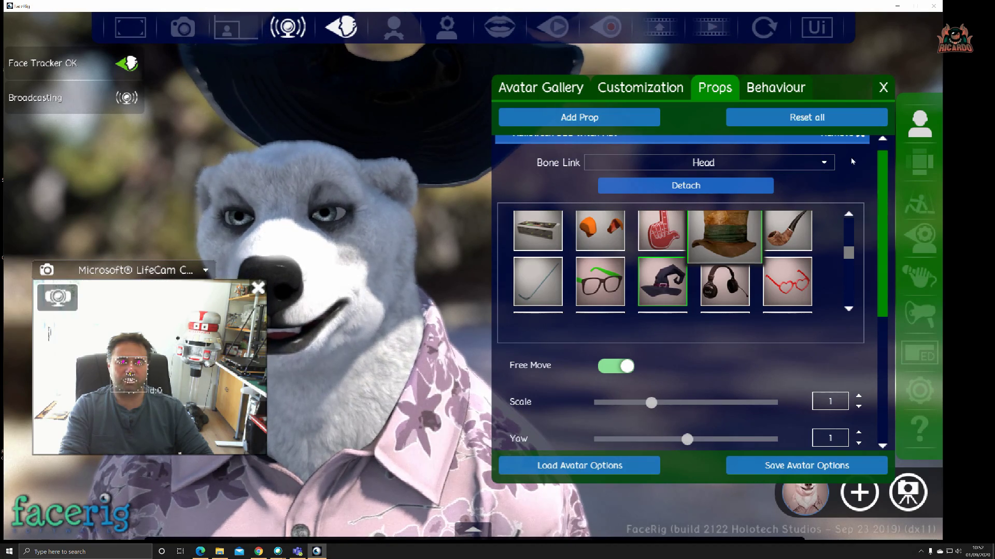
left_click(713, 186)
left_click(712, 202)
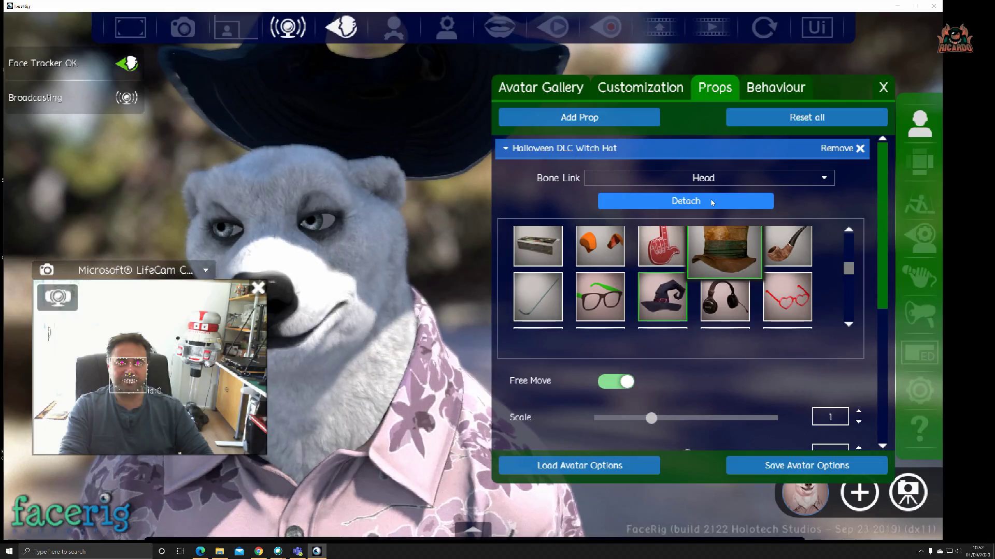
left_click(739, 180)
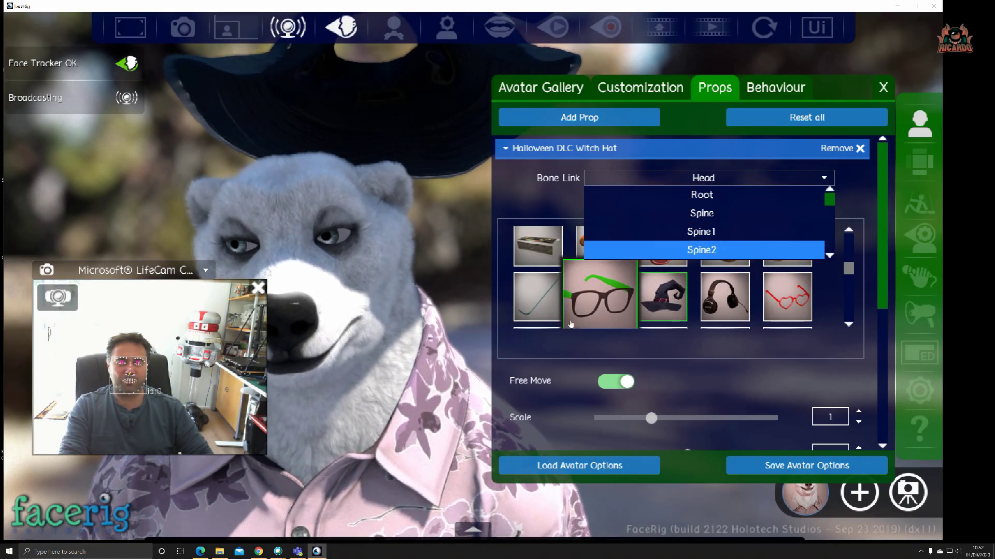
left_click(406, 120)
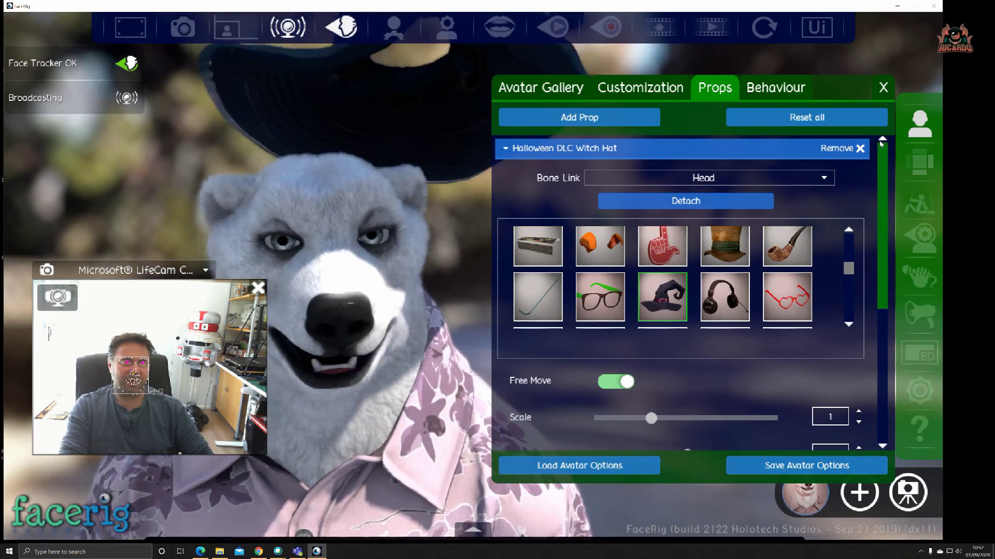
left_click(859, 149)
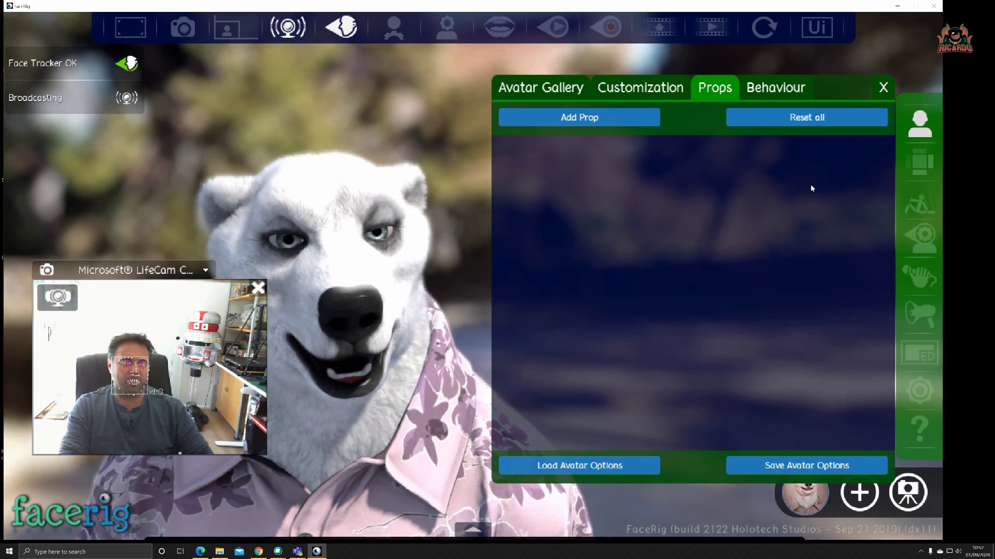
Step: Glance at the Behaviour options and switch the avatar to the standard pink-shirted Flo the Polar Bear variant
left_click(784, 92)
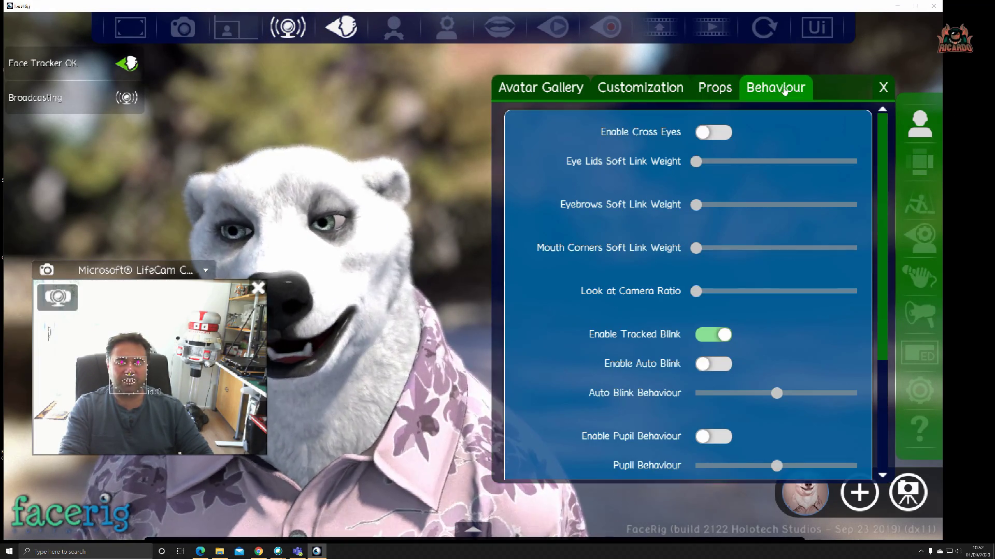
left_click(539, 92)
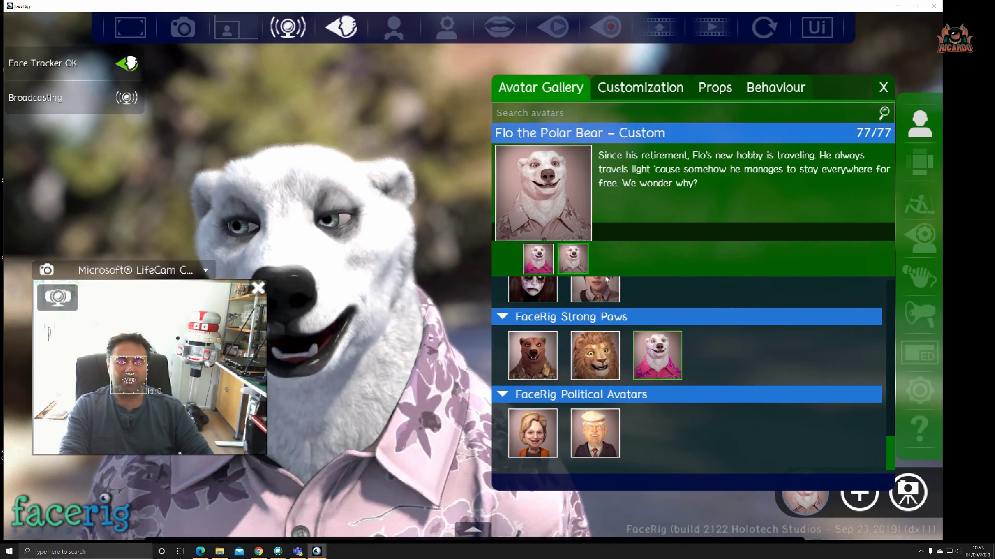
left_click(549, 266)
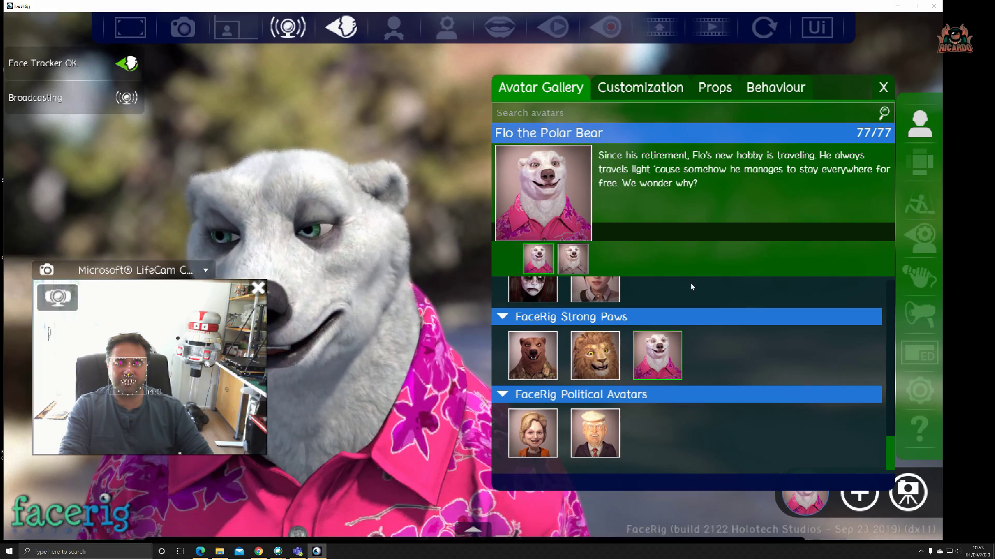
Step: Try the Matianak, TF2 Demoman and TF2 Medic avatars from the gallery
scroll(591, 424, "up", 3)
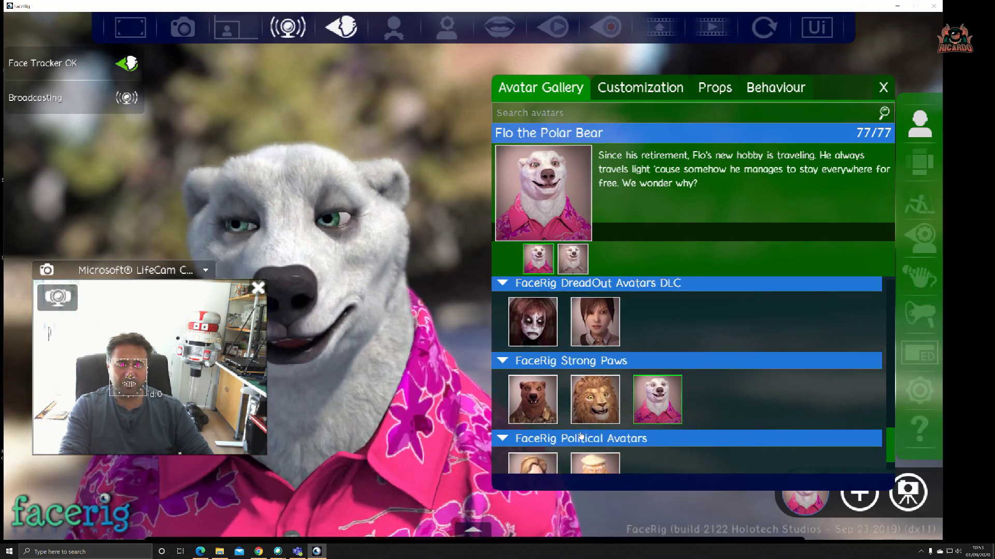
left_click(532, 409)
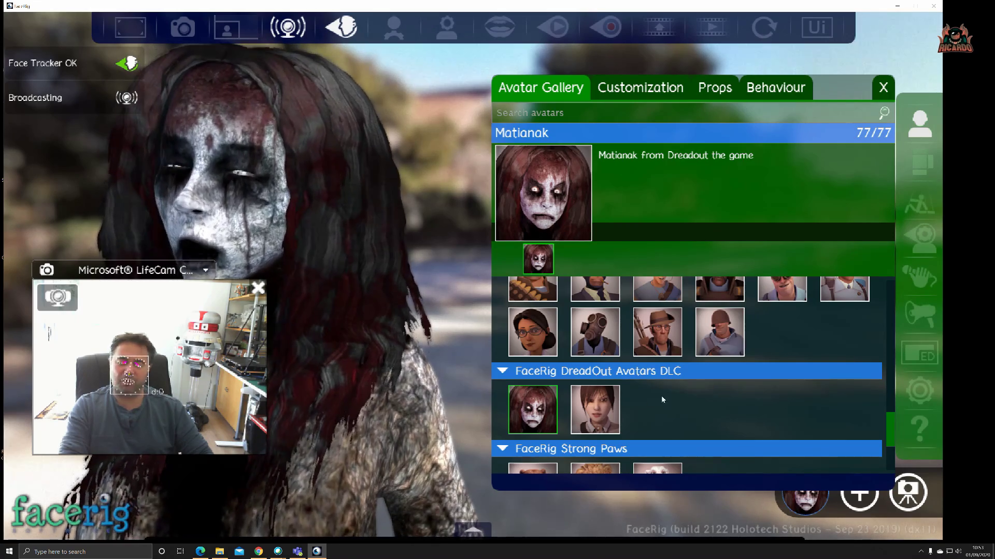
scroll(661, 395, "up", 2)
left_click(741, 334)
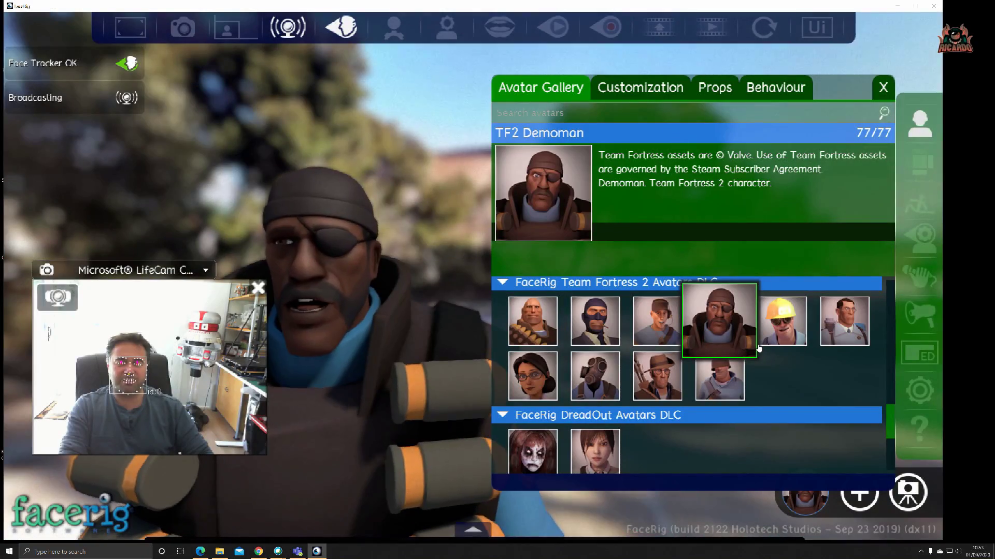
left_click(789, 330)
Step: Switch the avatar to Halloween Count Fang from the Halloween Avatars 2014 and close the avatar gallery
scroll(663, 347, "up", 2)
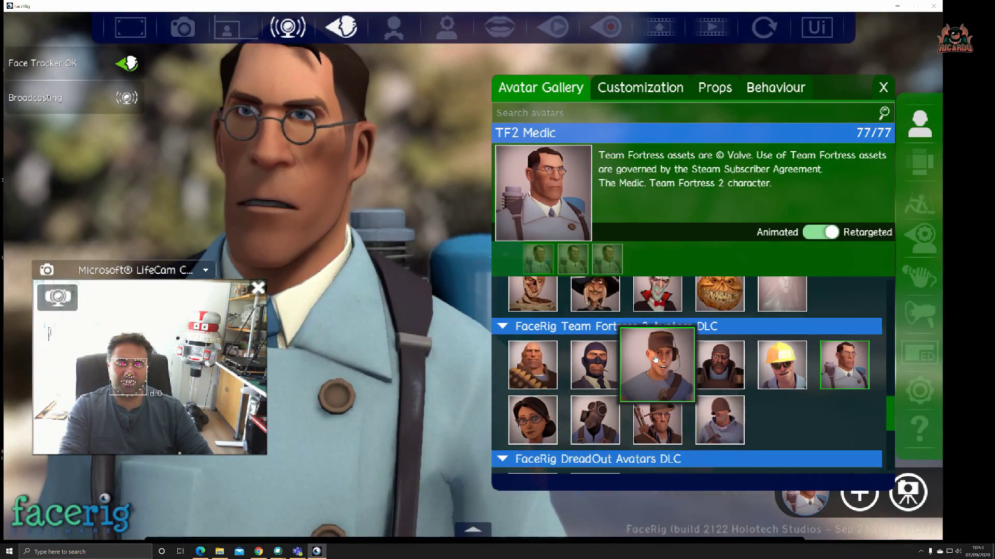
left_click(666, 347)
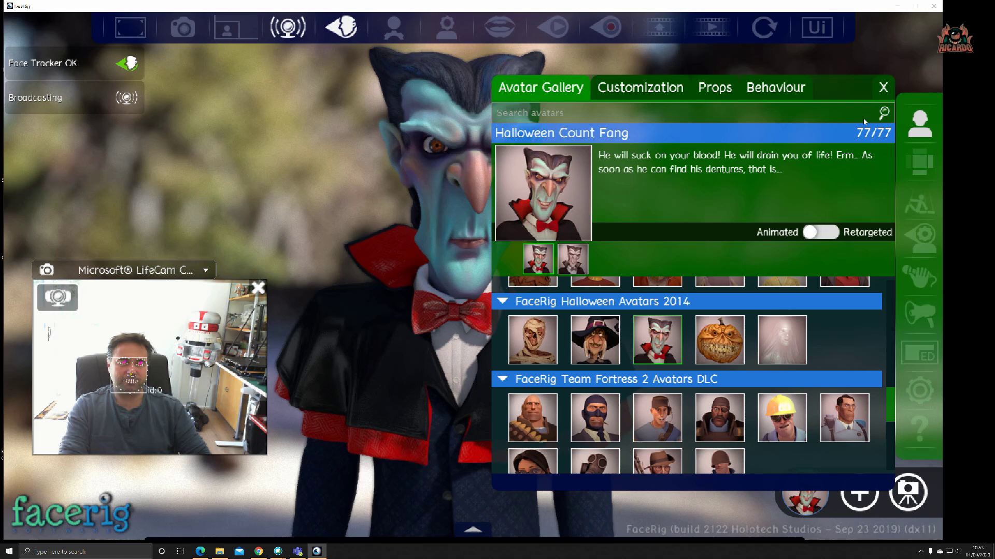
left_click(883, 87)
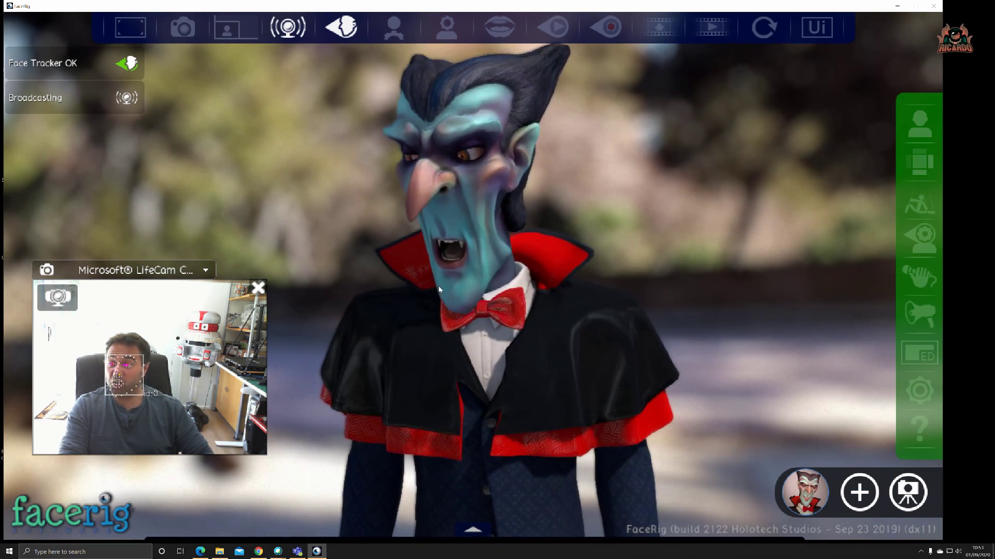
Step: Switch to Chrome and look through the avatar packs on Steam's FaceRig downloadable content page
left_click(258, 552)
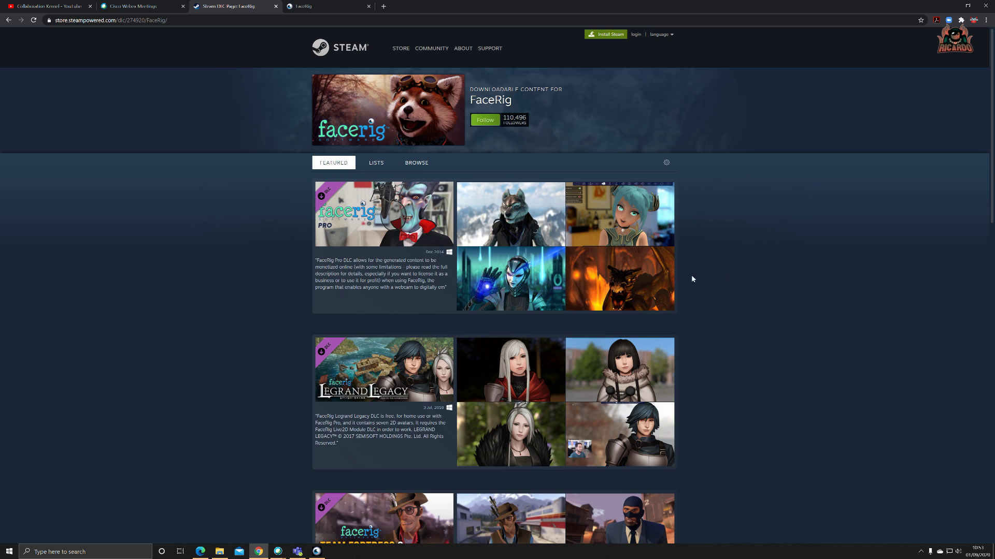
mouse_move(545, 255)
scroll(661, 352, "down", 7)
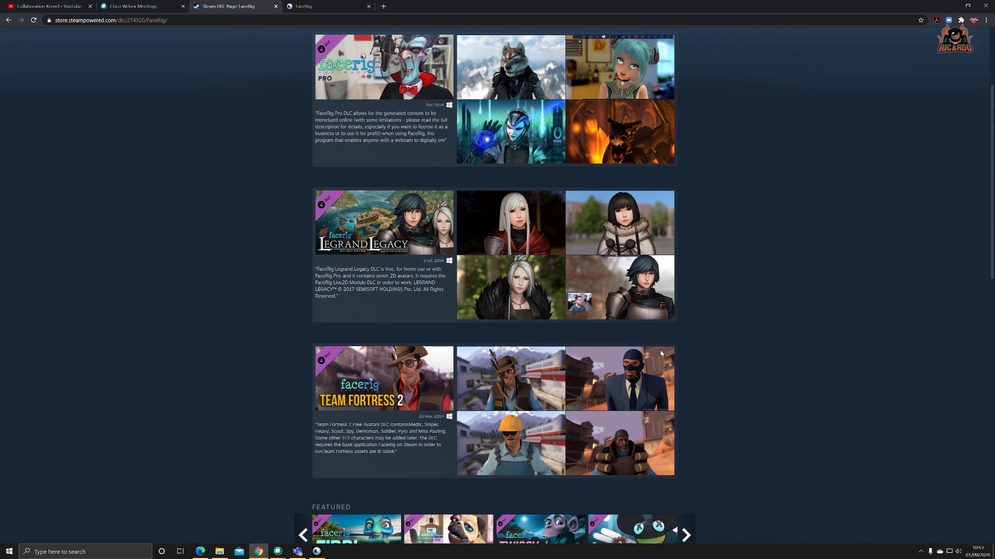
scroll(660, 353, "down", 20)
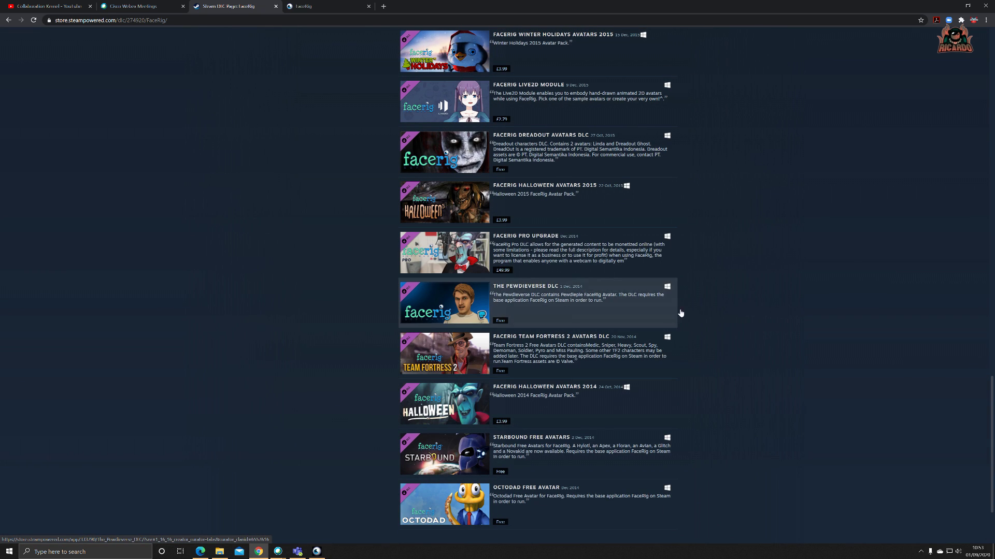
scroll(534, 393, "down", 3)
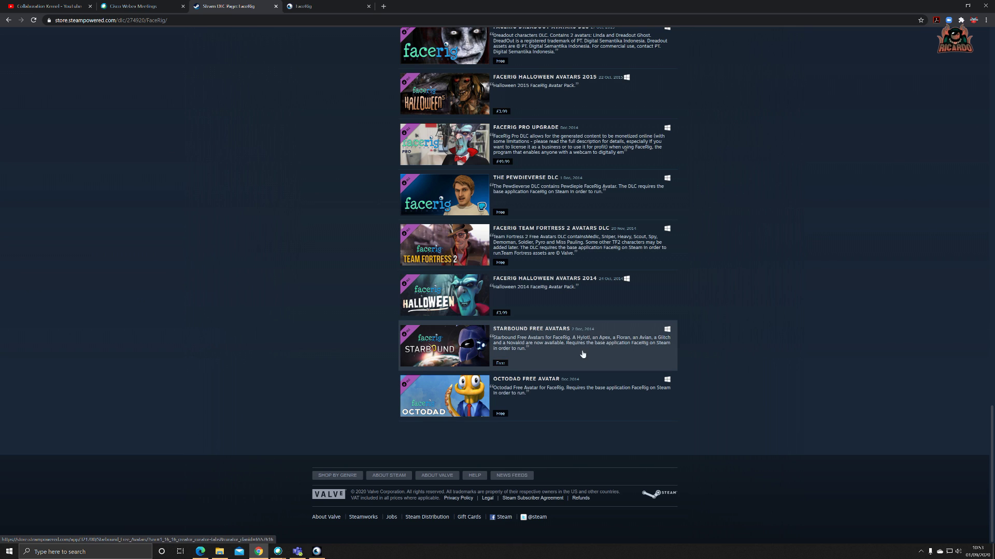
scroll(610, 332, "up", 2)
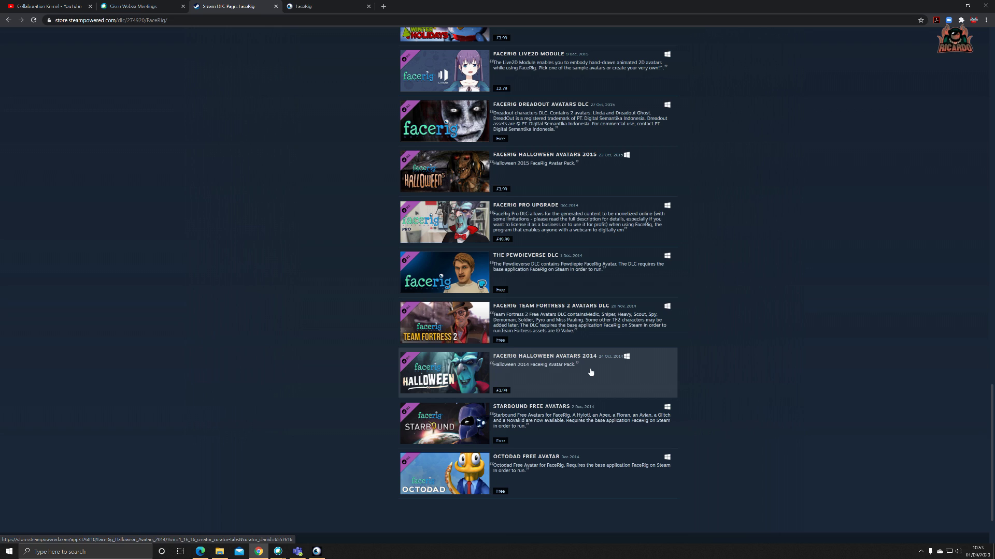
Step: Look back up through the FaceRig downloadable content list on Steam and switch to the FaceRig window
scroll(590, 373, "up", 9)
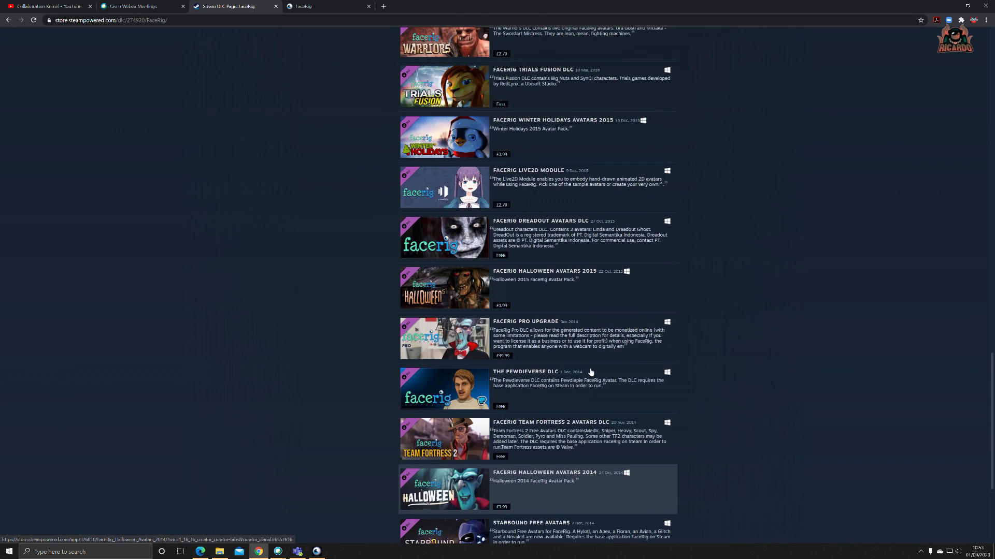
scroll(590, 372, "up", 10)
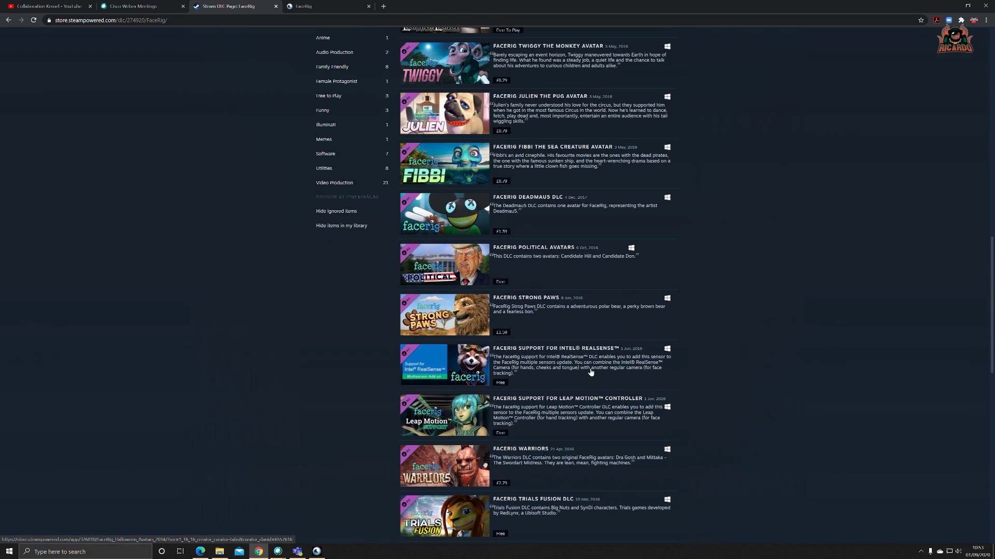
left_click(316, 552)
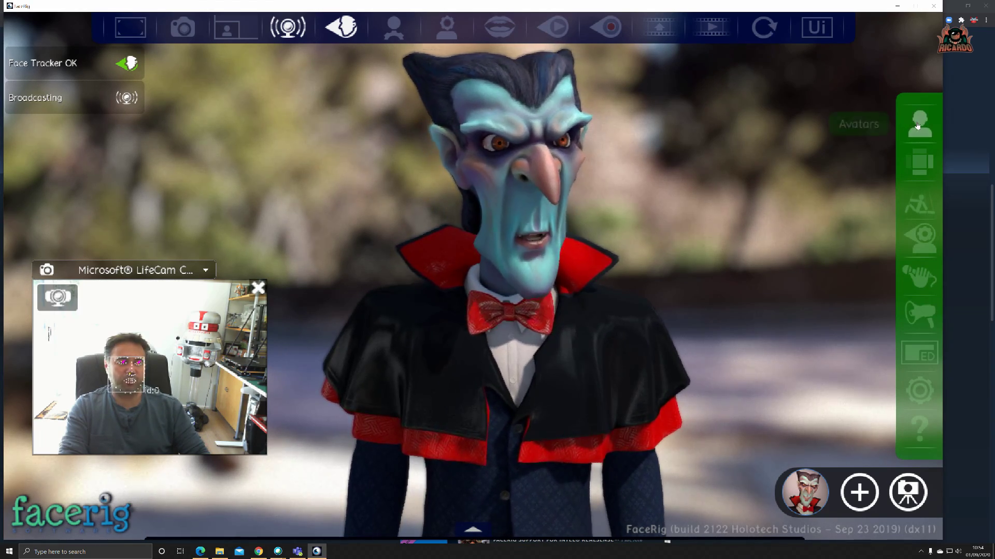
Step: Switch the avatar to the Photo-Realistic Turkey and recalibrate the neutral pose
left_click(917, 125)
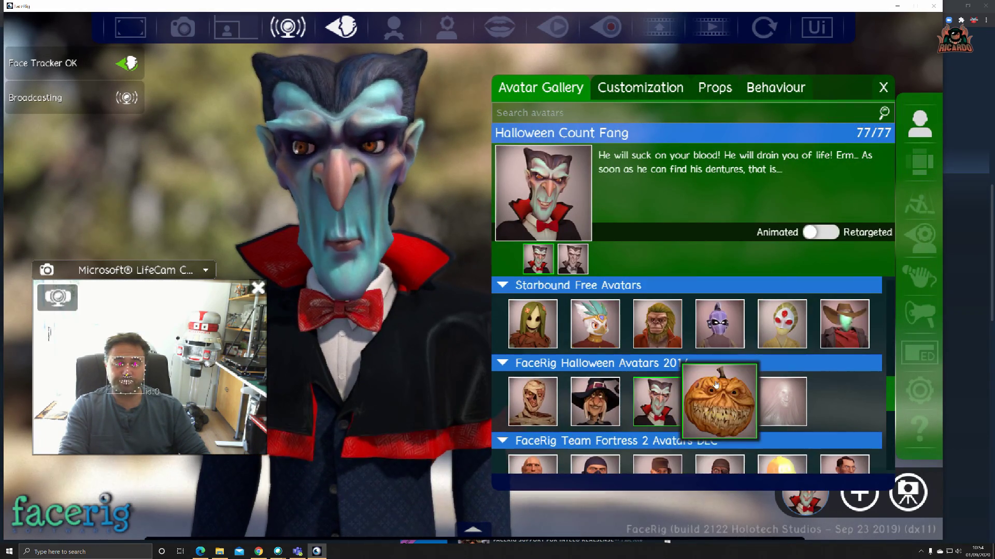
scroll(715, 383, "up", 6)
left_click(657, 389)
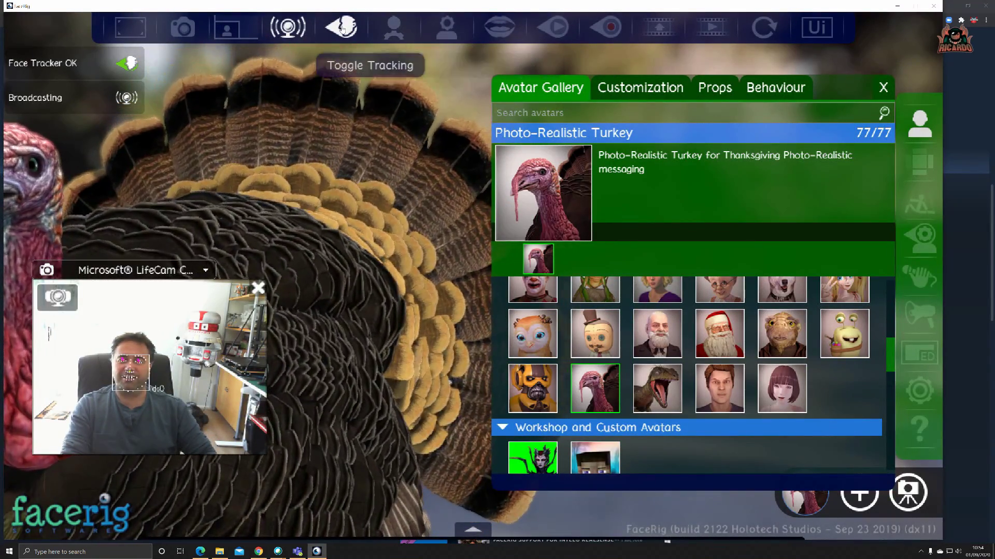
left_click(393, 31)
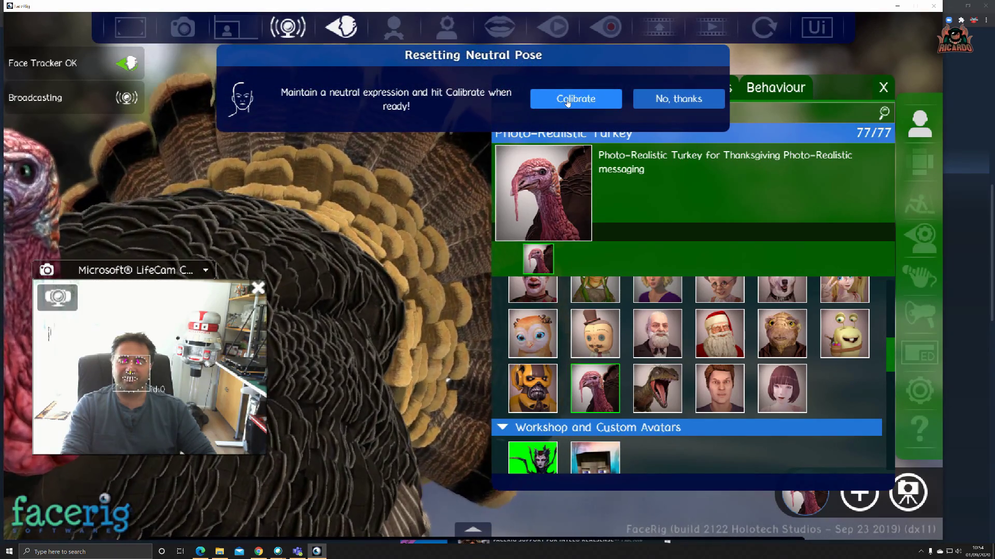
left_click(568, 99)
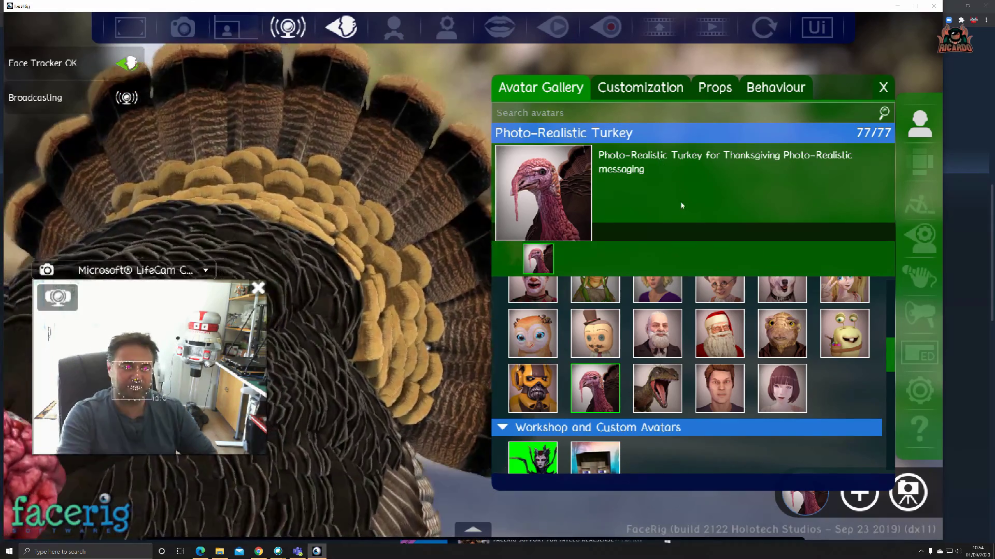
Step: Try the Velociraptor avatar in full view, followed by the Captain John Ardan avatar
left_click(656, 388)
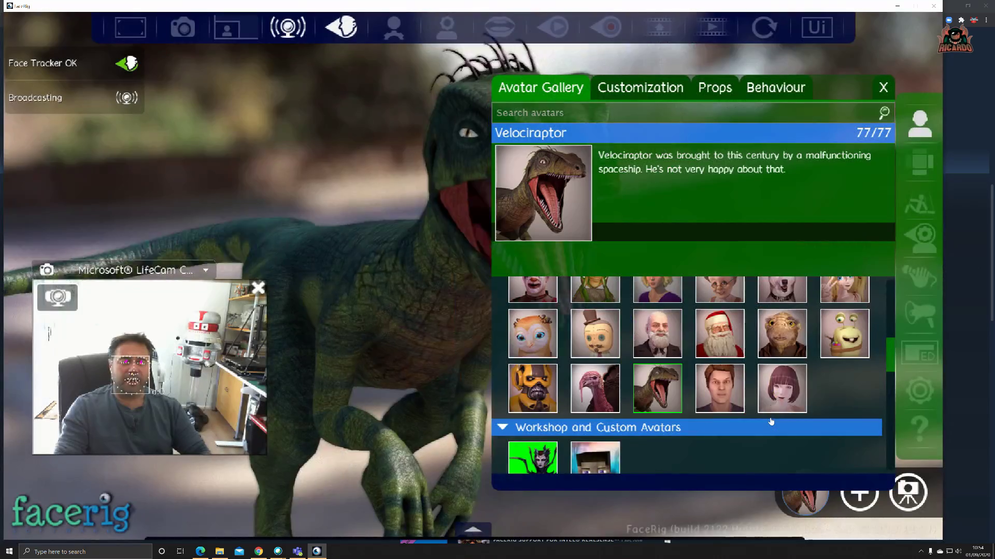
left_click(884, 88)
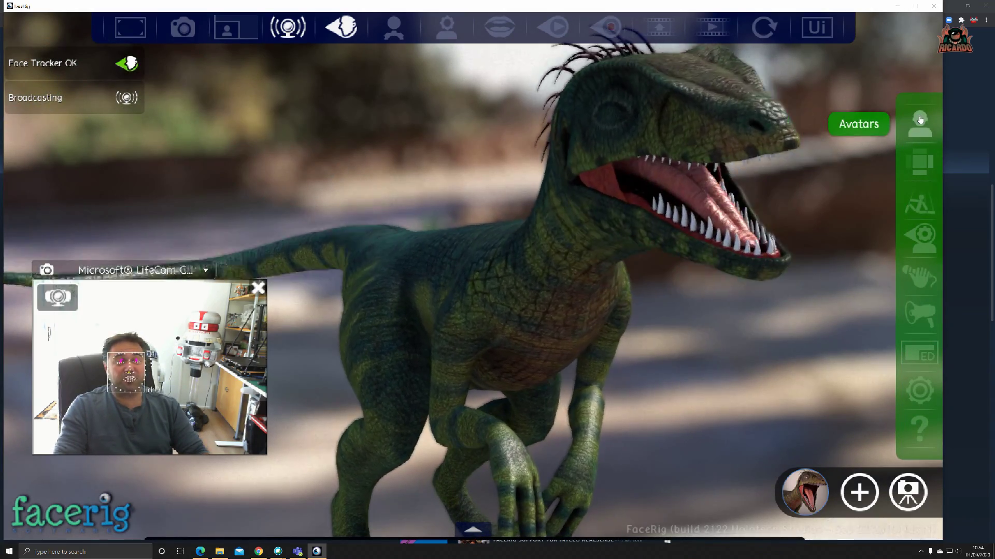
left_click(920, 120)
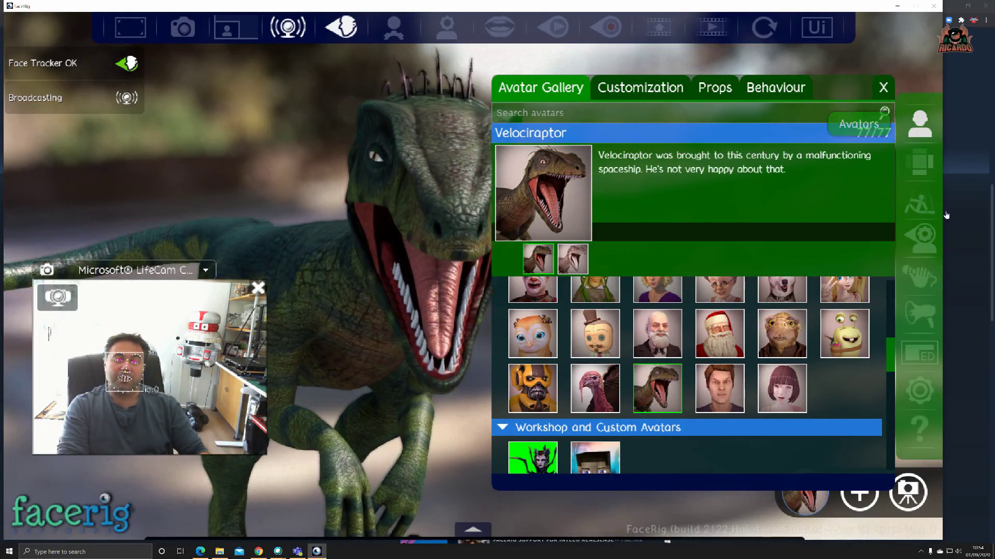
left_click(657, 334)
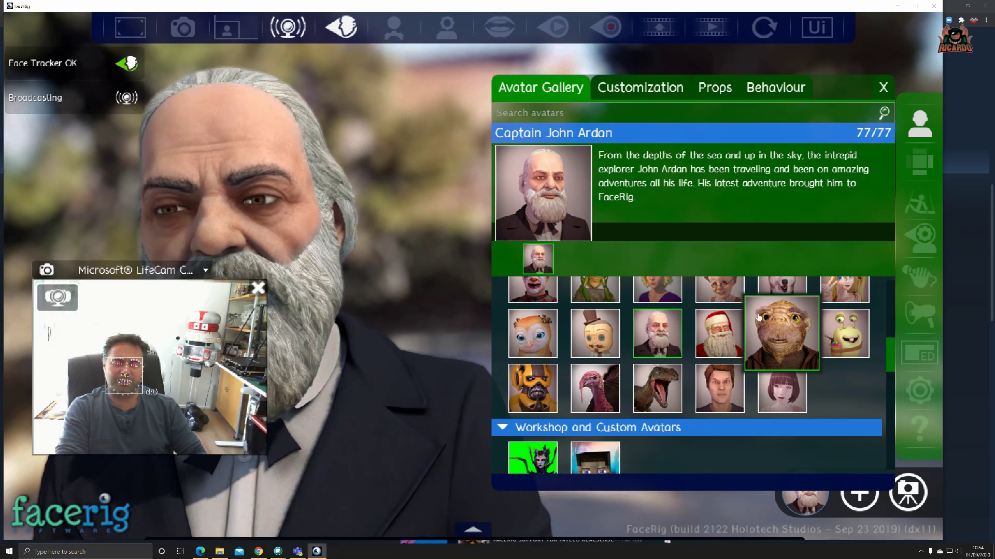
Step: Switch the avatar to the frog Prince Edward of House Pond and close the avatar gallery
scroll(677, 340, "up", 8)
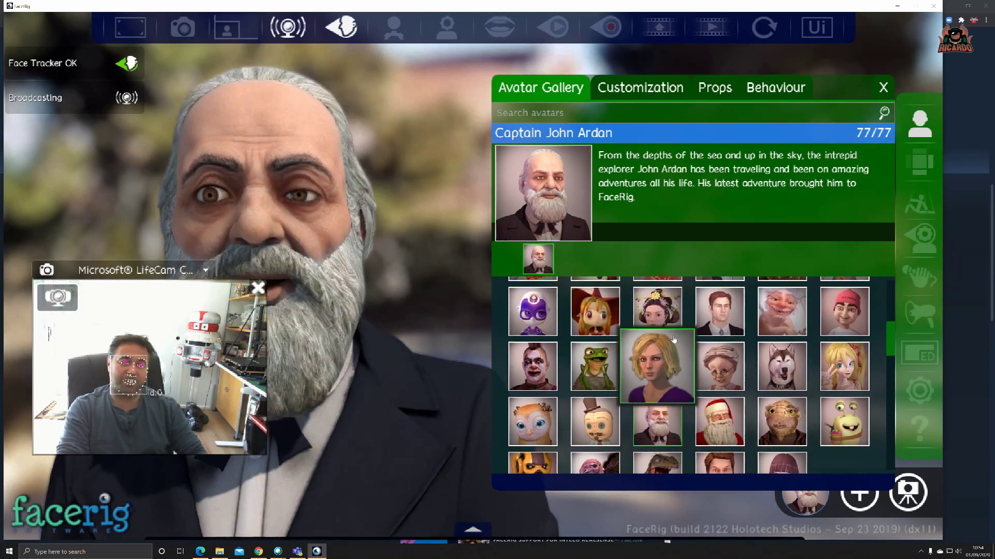
left_click(772, 381)
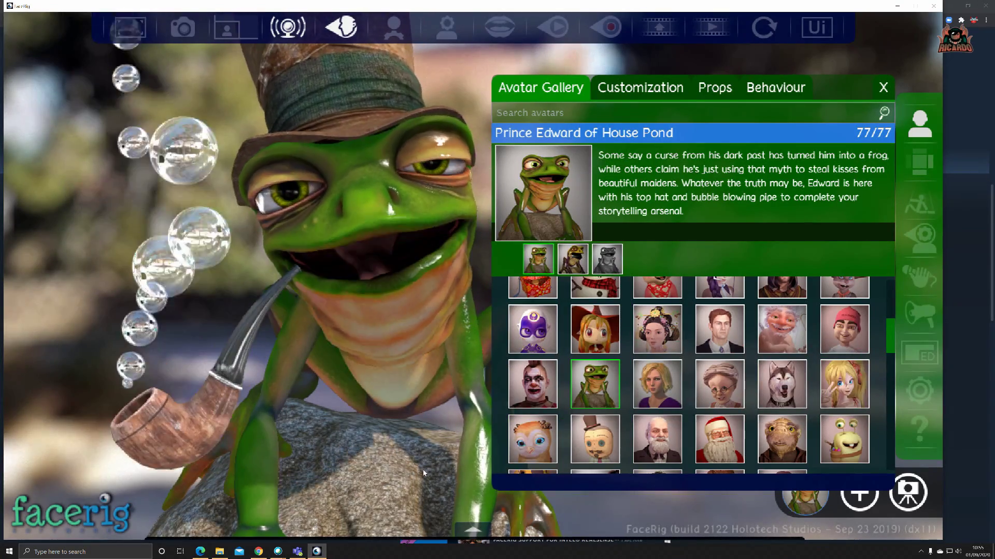
left_click(883, 87)
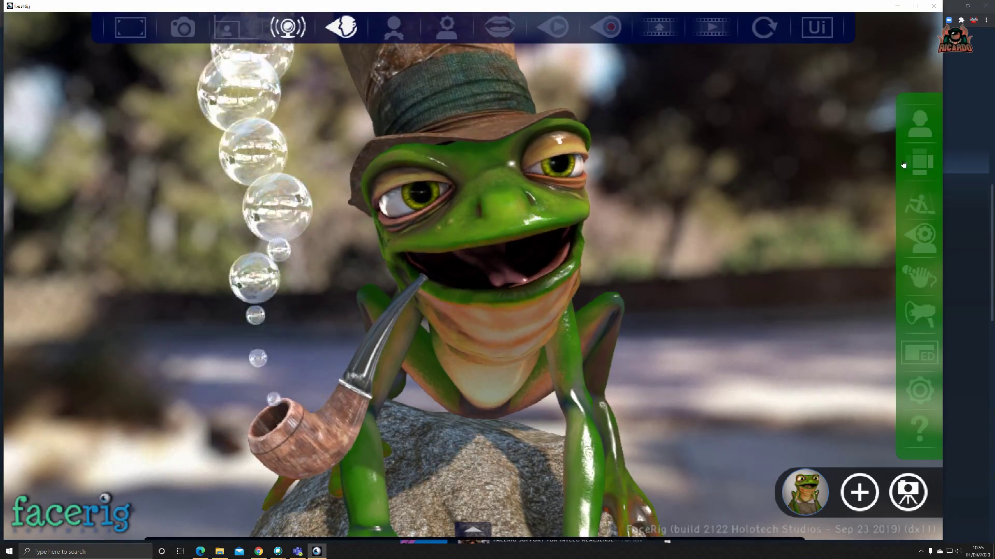
Step: Browse the environment gallery, change the background to Toon Forest and close the gallery
left_click(926, 163)
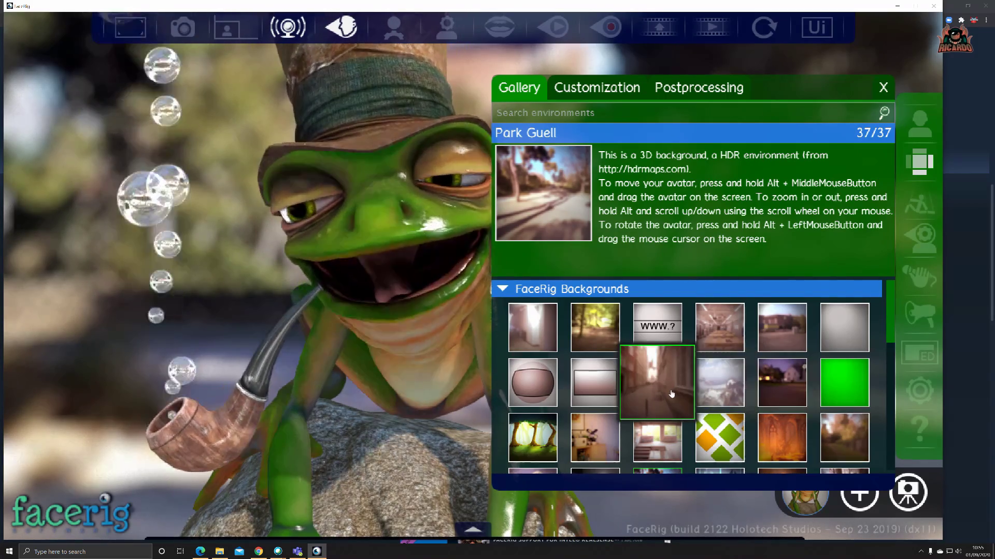
scroll(782, 395, "down", 3)
scroll(782, 395, "down", 5)
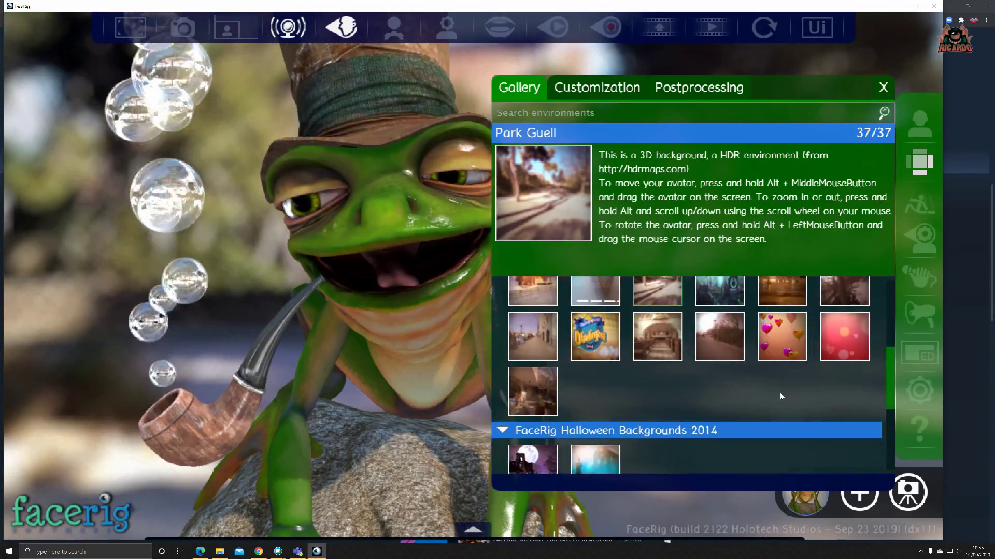
scroll(780, 395, "up", 5)
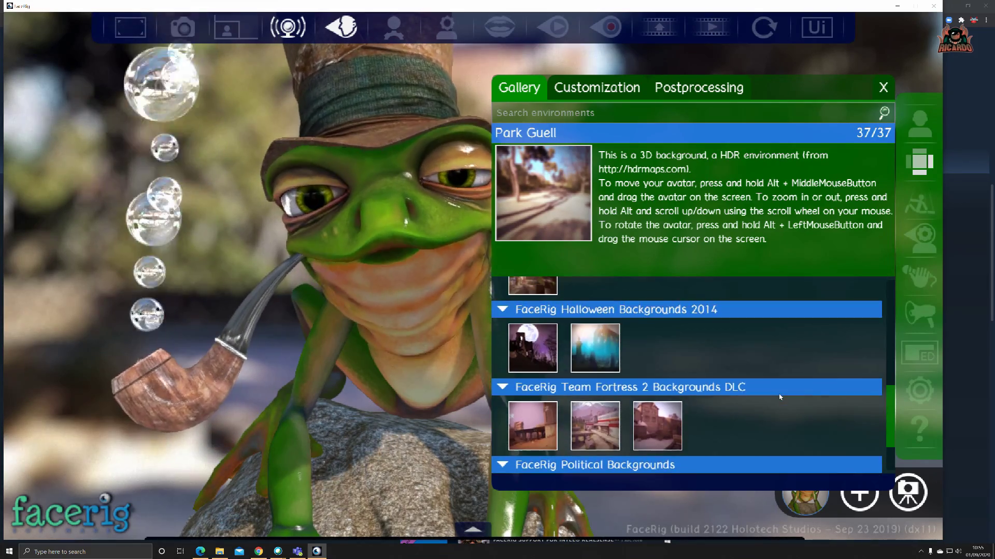
scroll(781, 398, "up", 3)
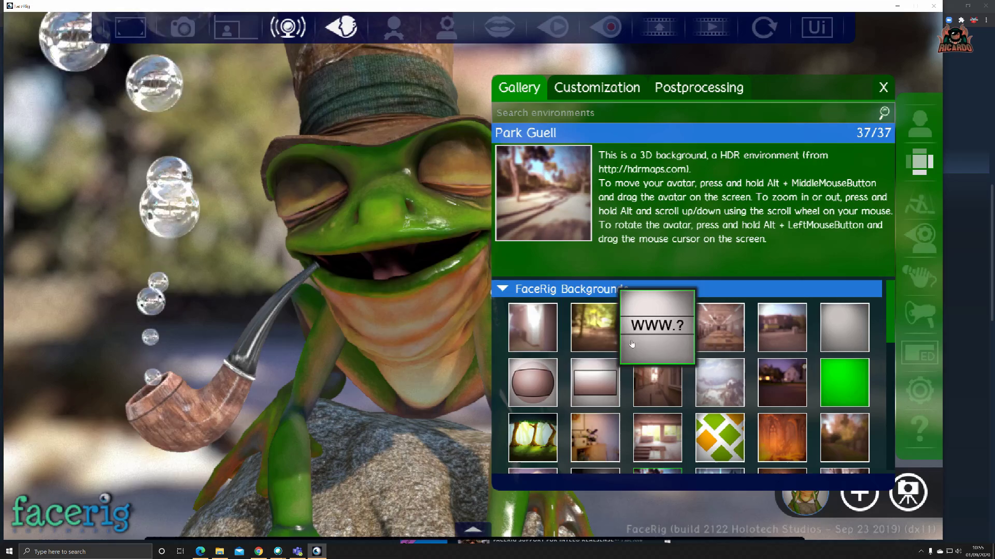
left_click(602, 393)
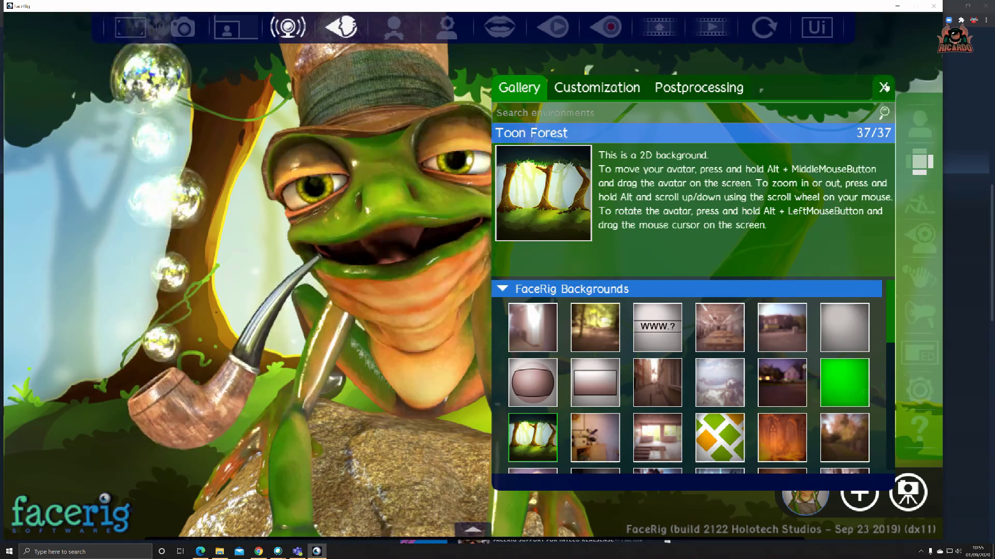
left_click(919, 162)
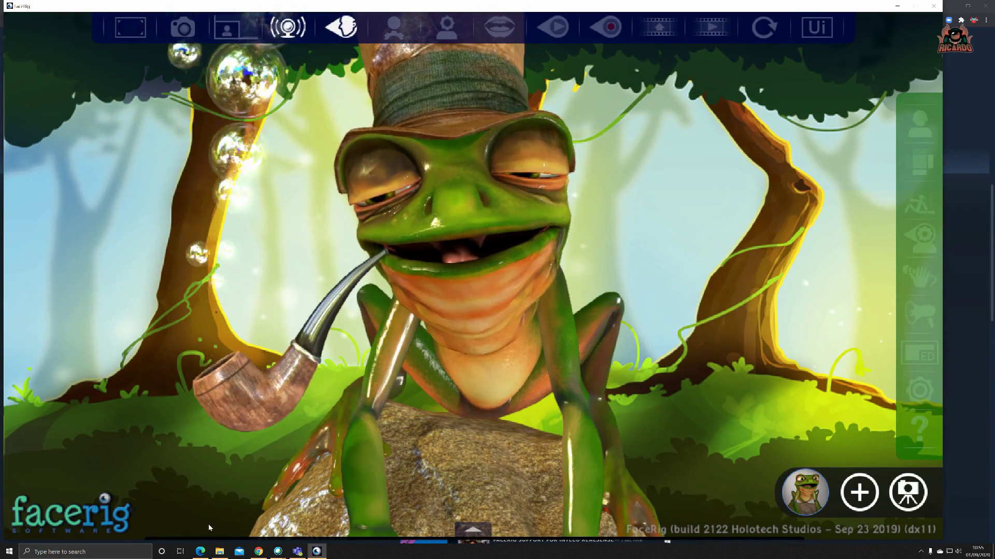
Step: Check the avatar and background in the Cisco Webex Meetings preview, and minimize that window
mouse_move(279, 555)
left_click(291, 518)
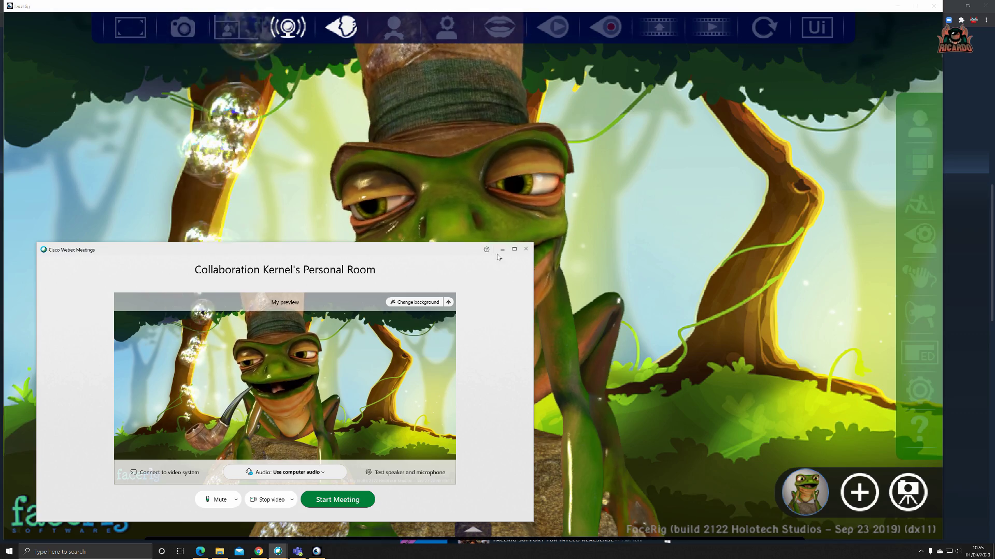
left_click(502, 251)
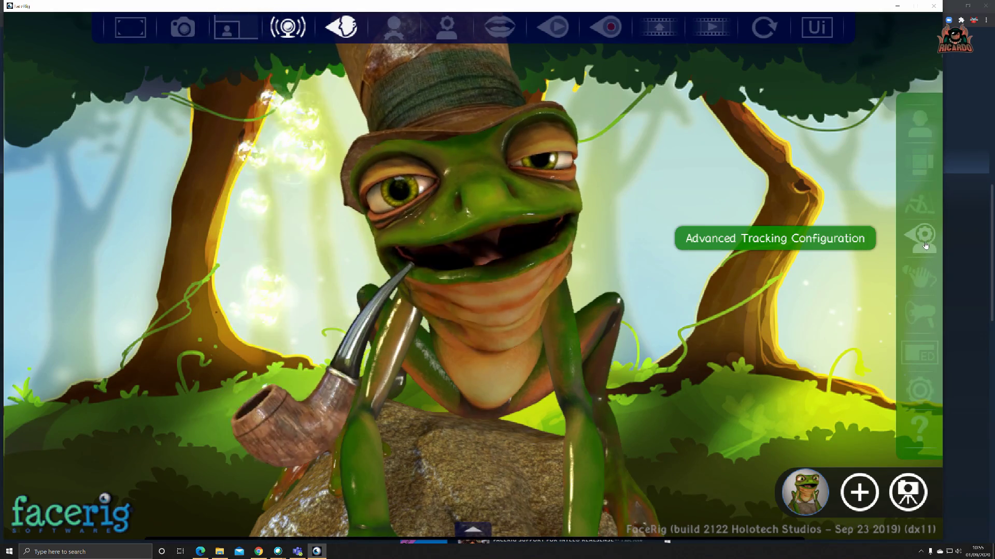
Step: Set the ULSee tracker's webcam resolution to 1280 x 720 in the advanced tracking configuration
left_click(925, 245)
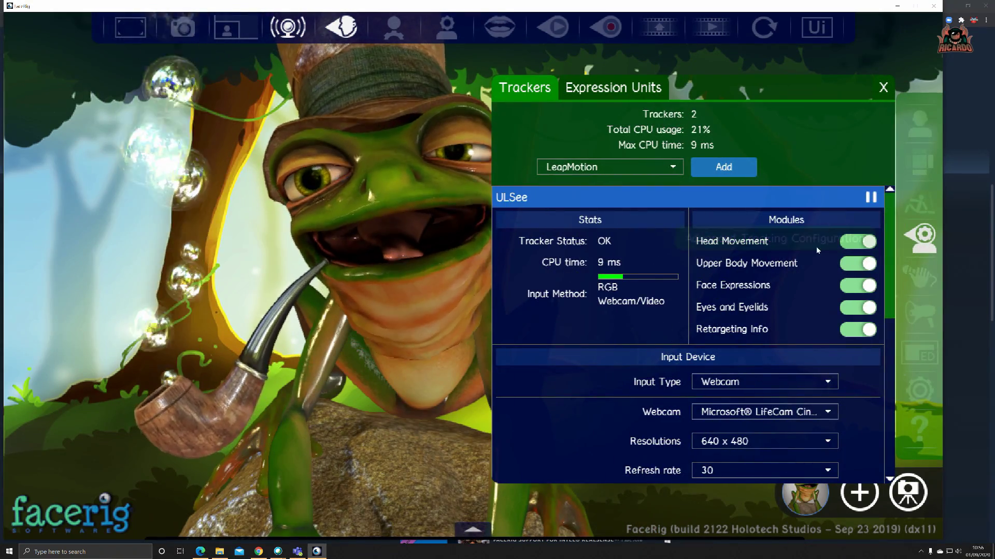
scroll(770, 356, "down", 3)
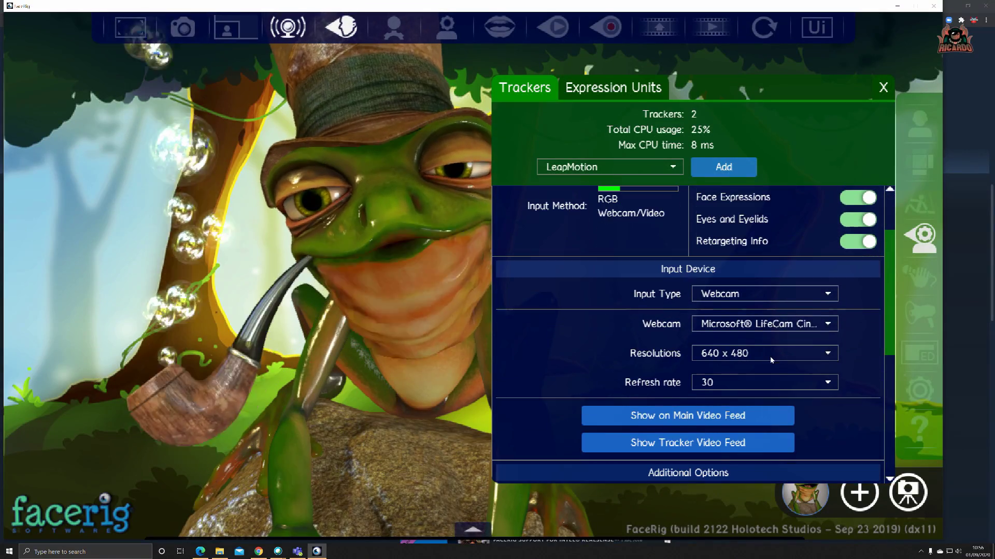
left_click(824, 354)
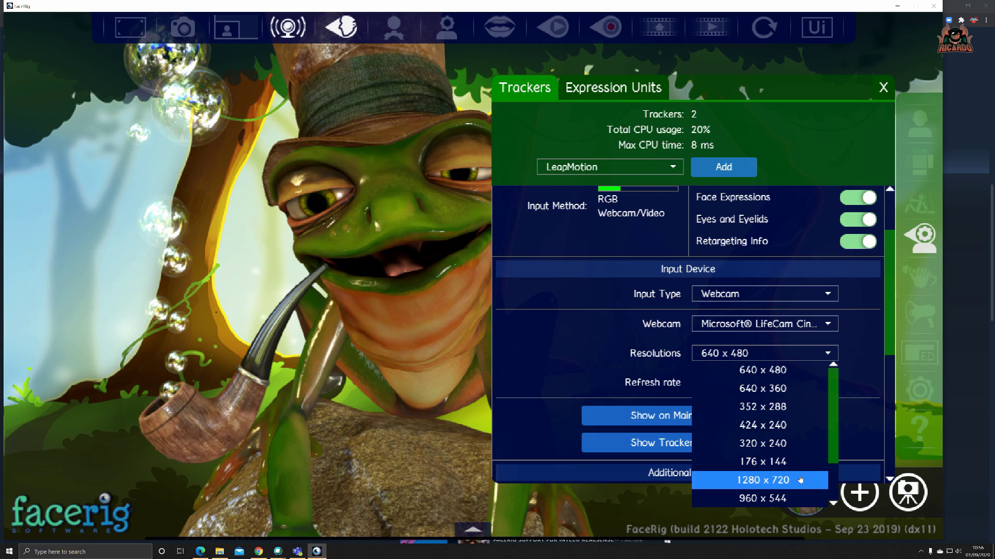
left_click(800, 480)
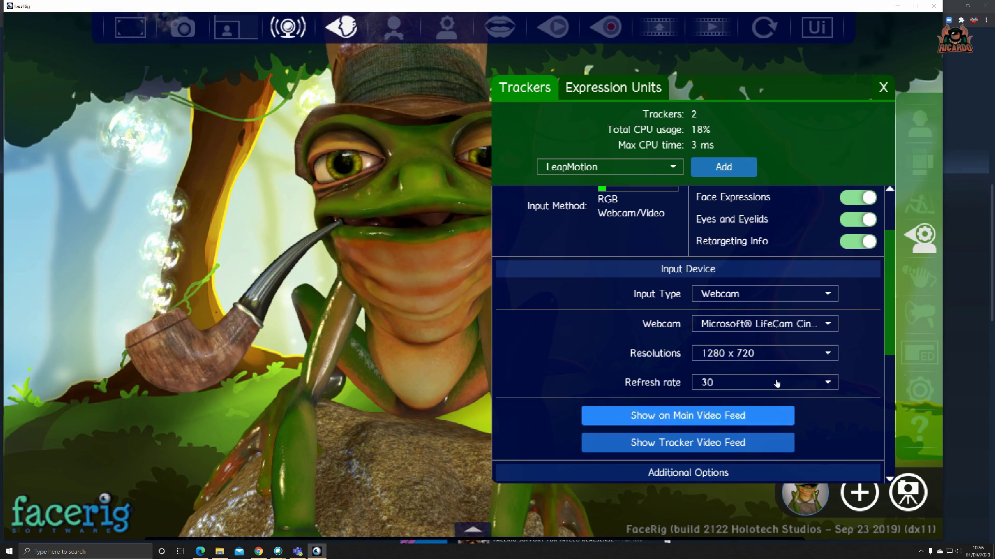
Step: Look through the available refresh rates and resolutions for the tracker's webcam without changing them
left_click(799, 384)
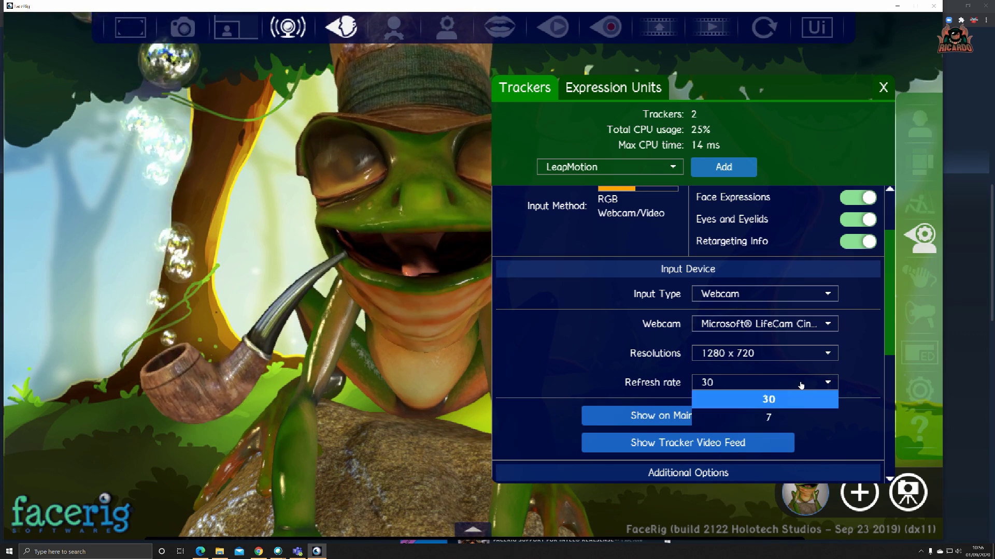
left_click(800, 386)
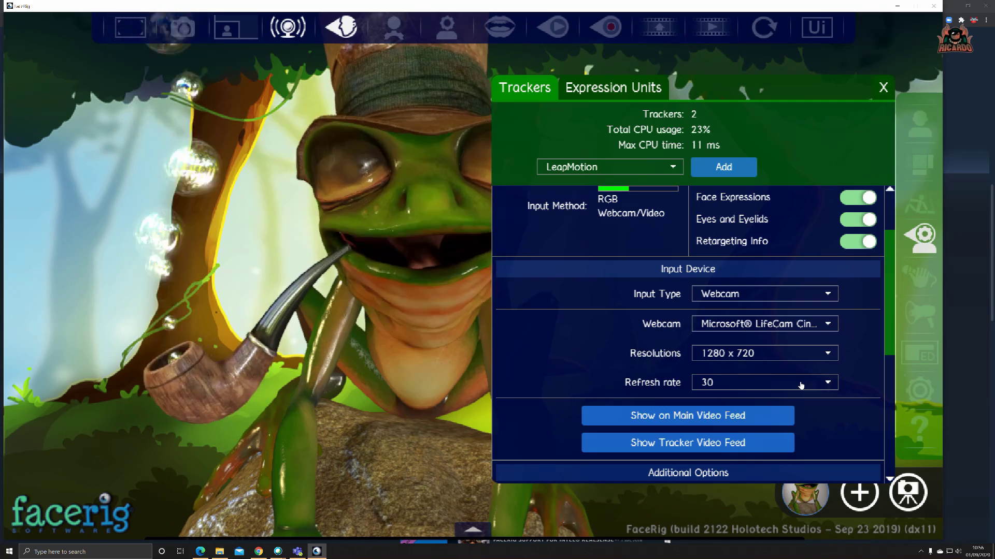
left_click(823, 354)
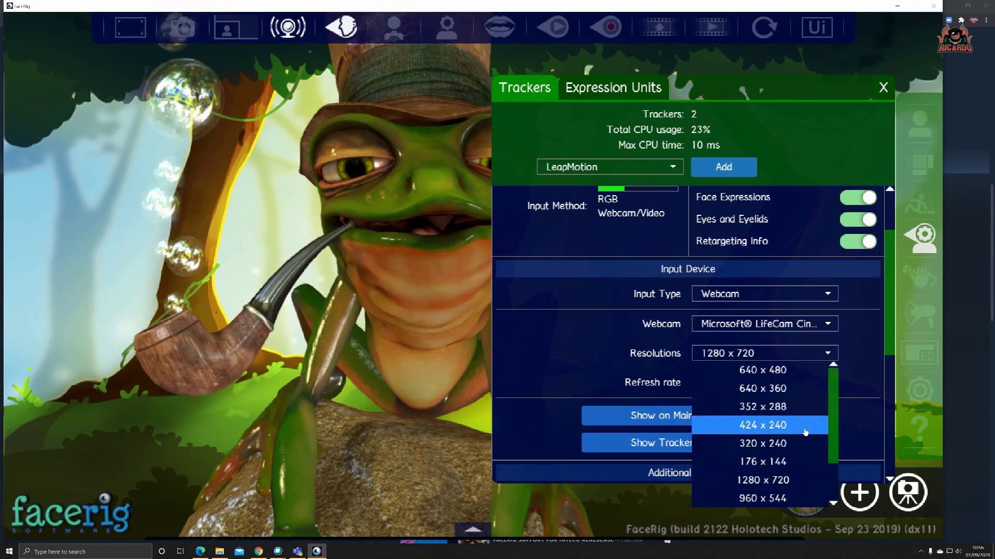
scroll(804, 440, "down", 2)
scroll(801, 451, "up", 2)
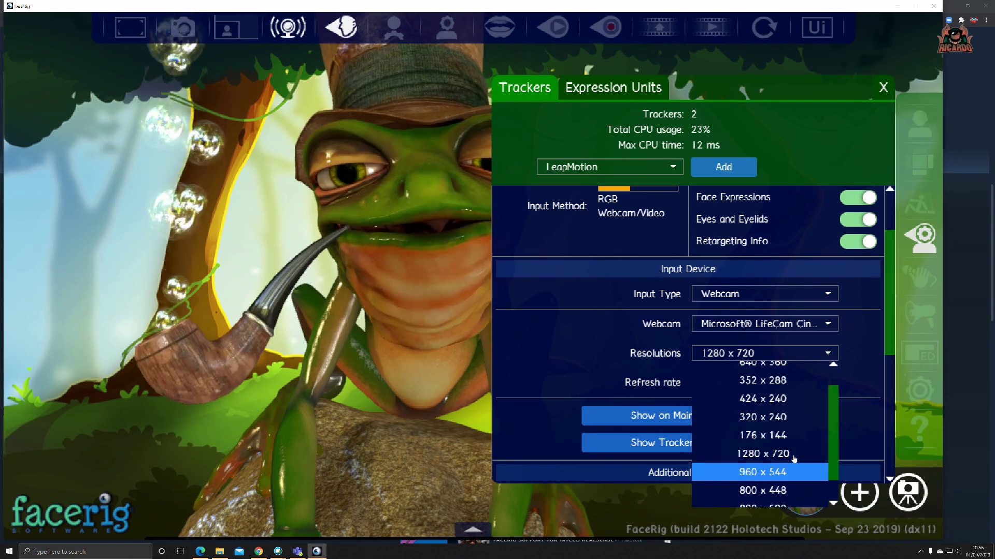
left_click(493, 328)
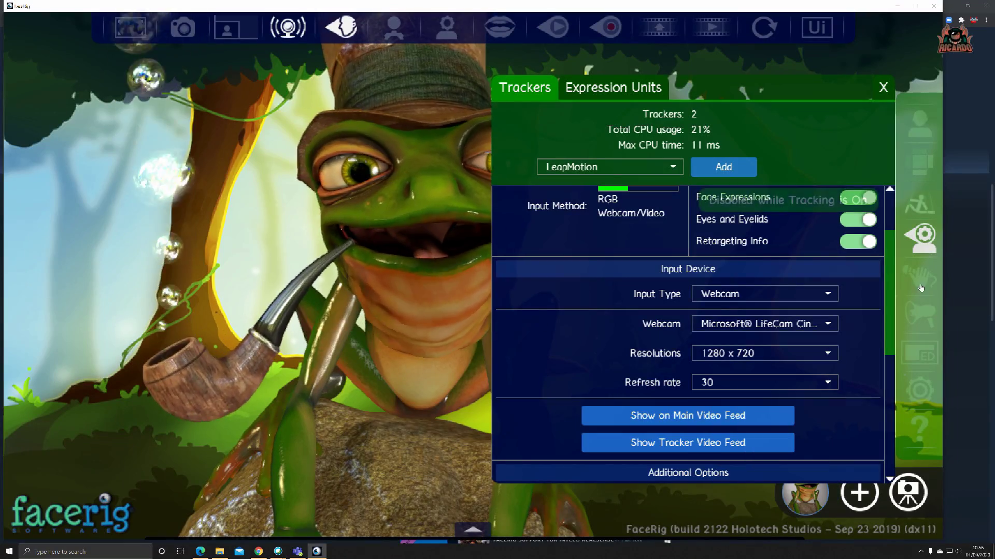
Step: Glance at the song playback controls and add an Echo voice effect
left_click(930, 281)
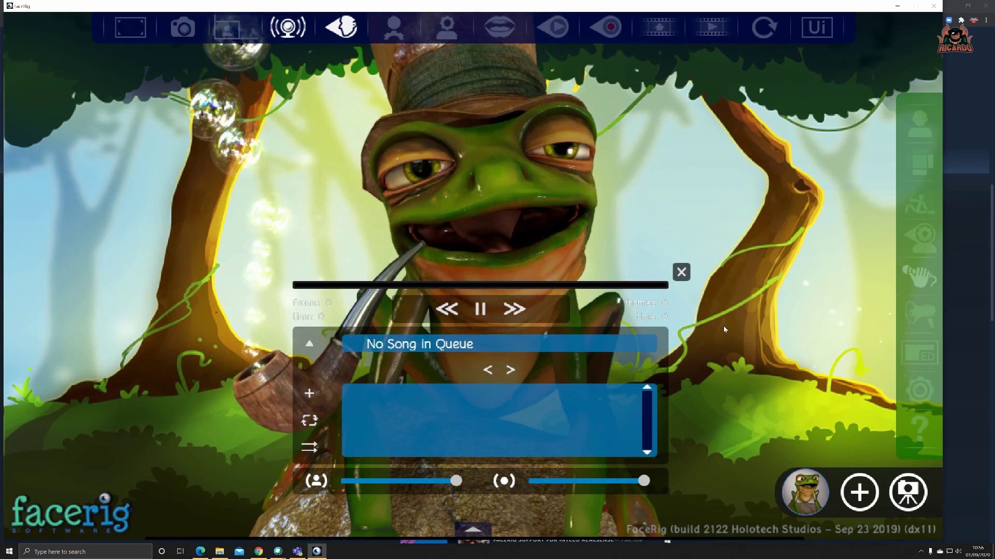
left_click(920, 314)
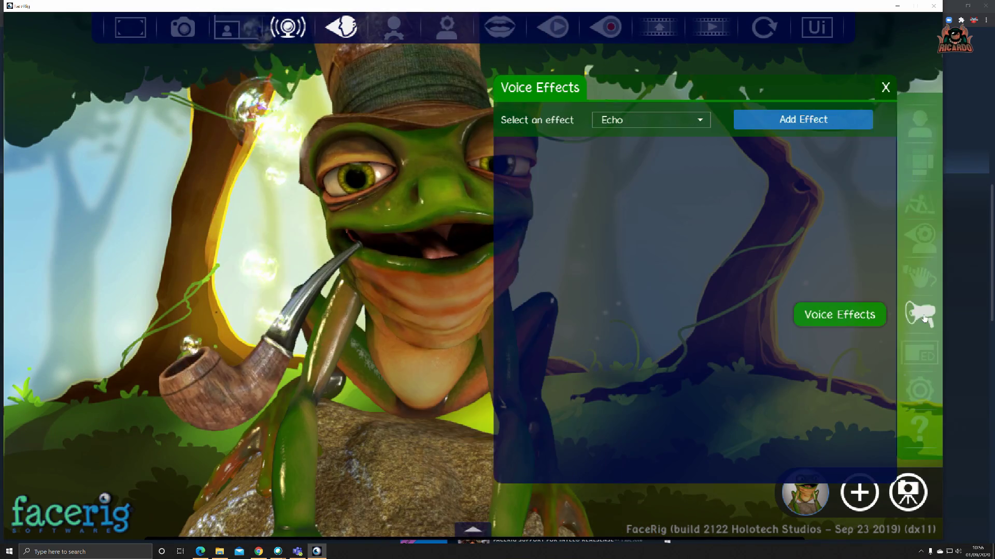
left_click(785, 121)
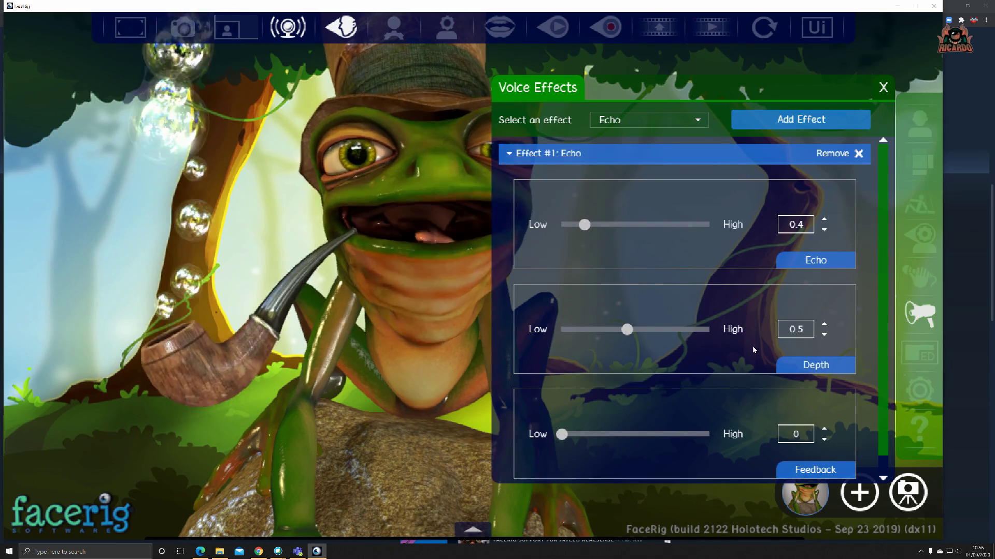
scroll(708, 389, "up", 1)
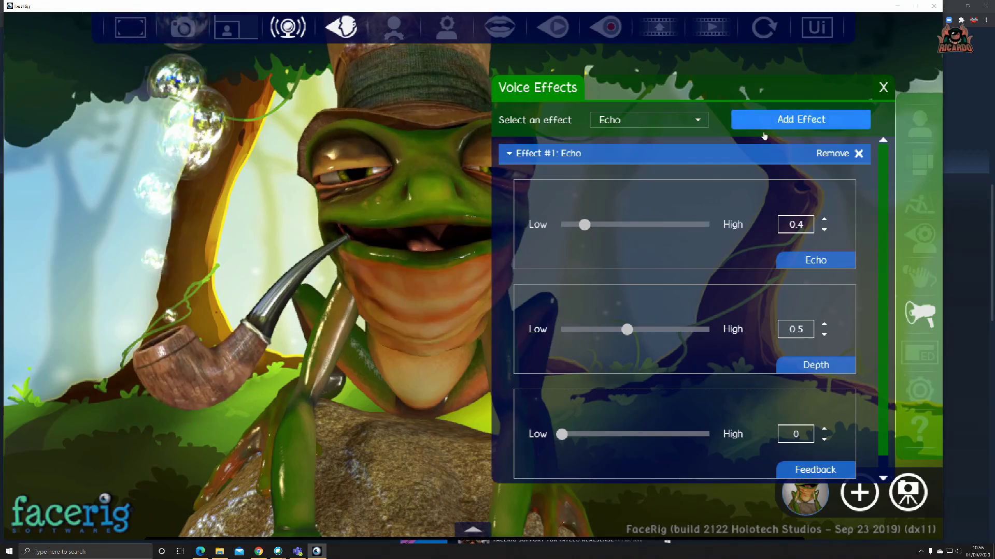
Step: Stack two more Echo voice effects, remove all the Echo effects again, and close the voice effects settings
left_click(791, 123)
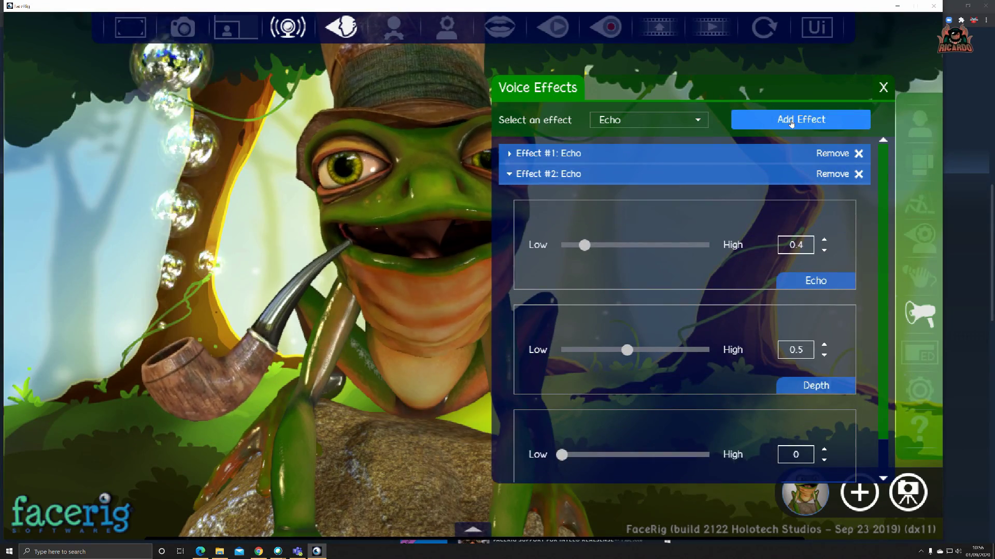
left_click(791, 123)
left_click(849, 174)
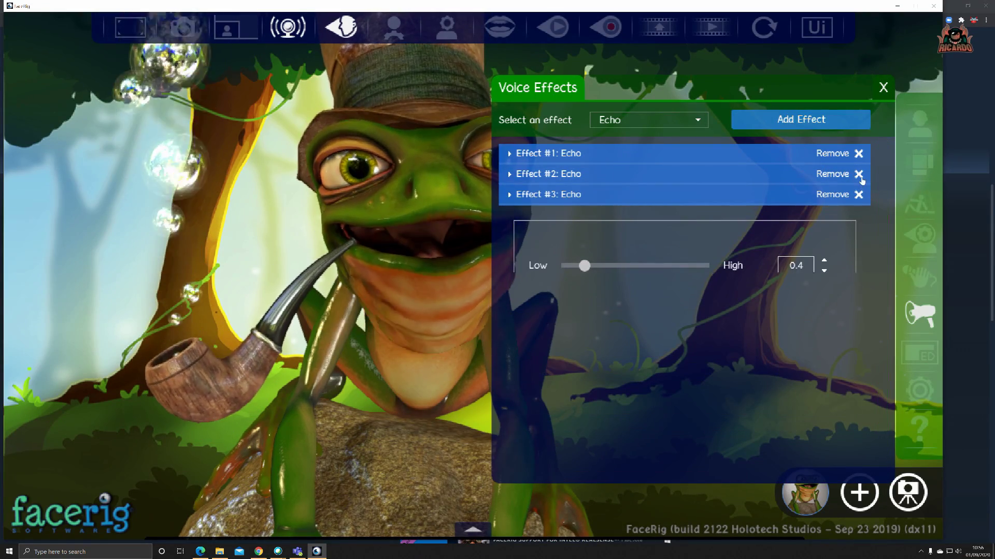
left_click(852, 173)
left_click(857, 160)
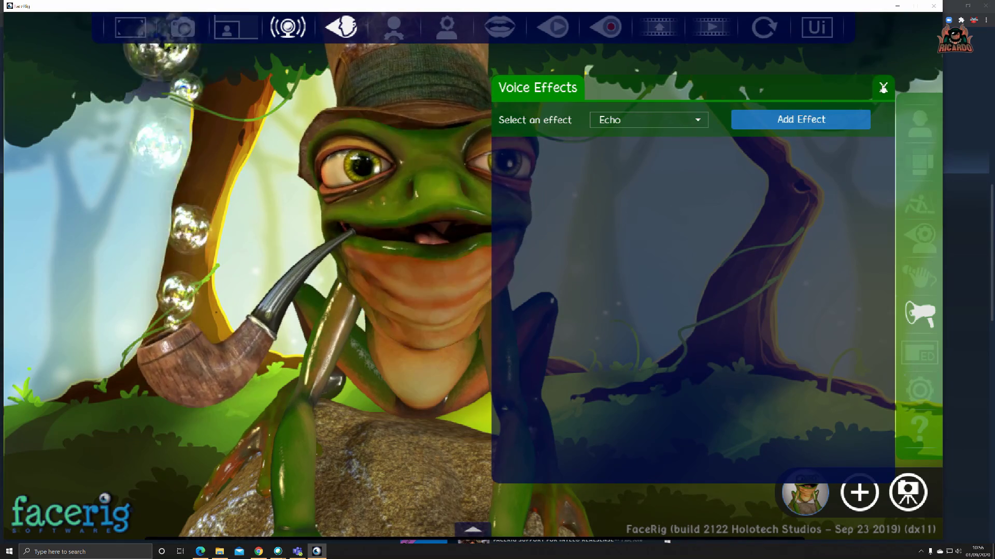
left_click(883, 88)
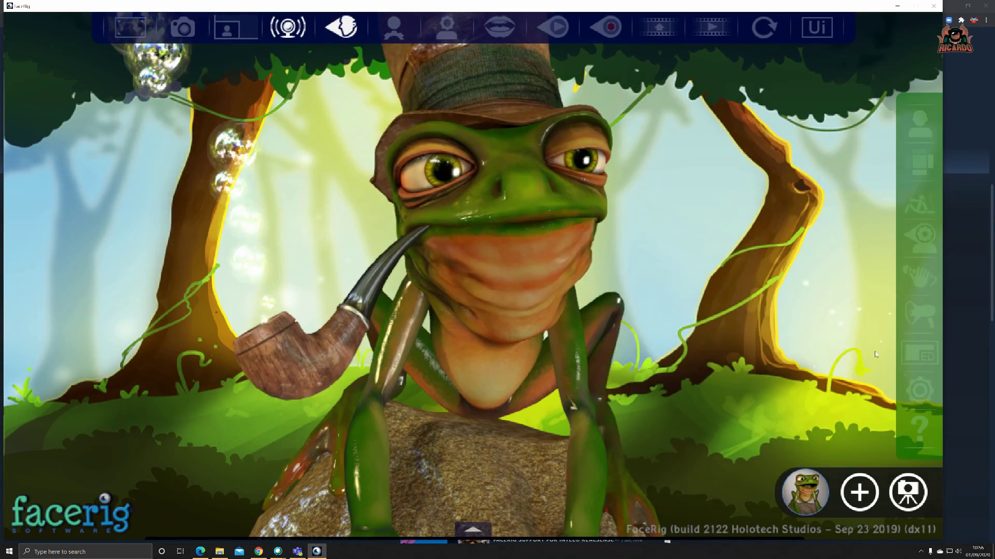
Step: Add the instagram-profile image from the Pictures folder as an overlay and place it in the scene's upper-right area, beside the frog's head
left_click(918, 354)
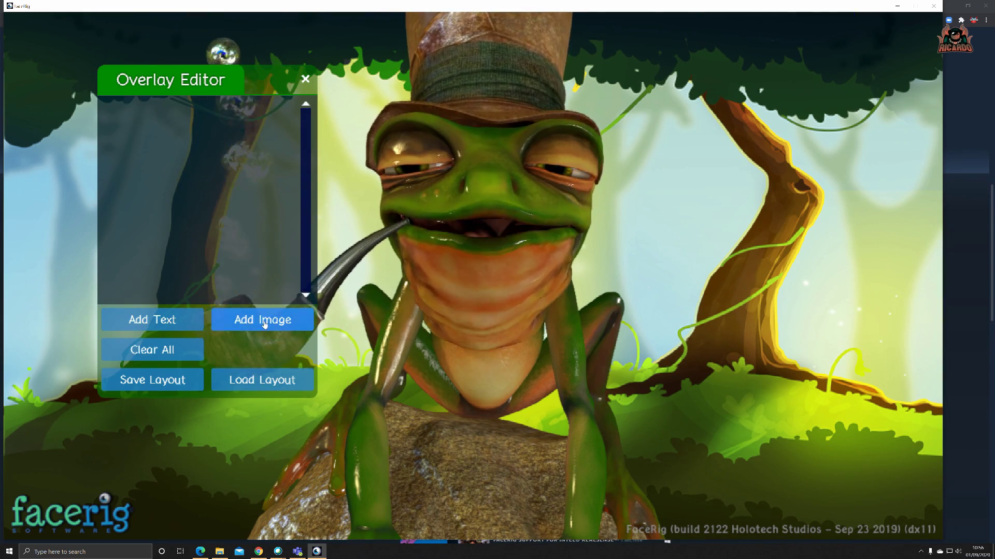
left_click(252, 320)
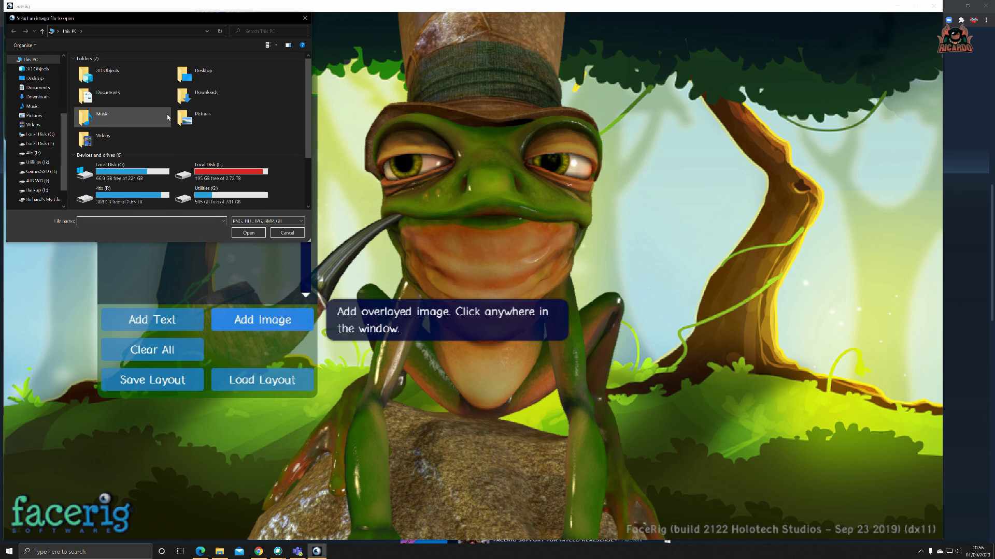
double_click(207, 117)
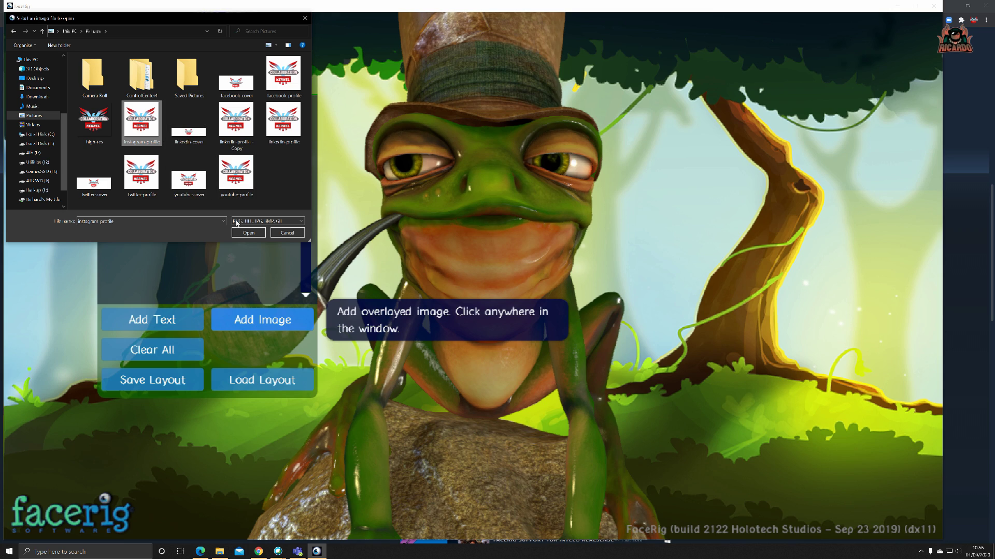
left_click(248, 232)
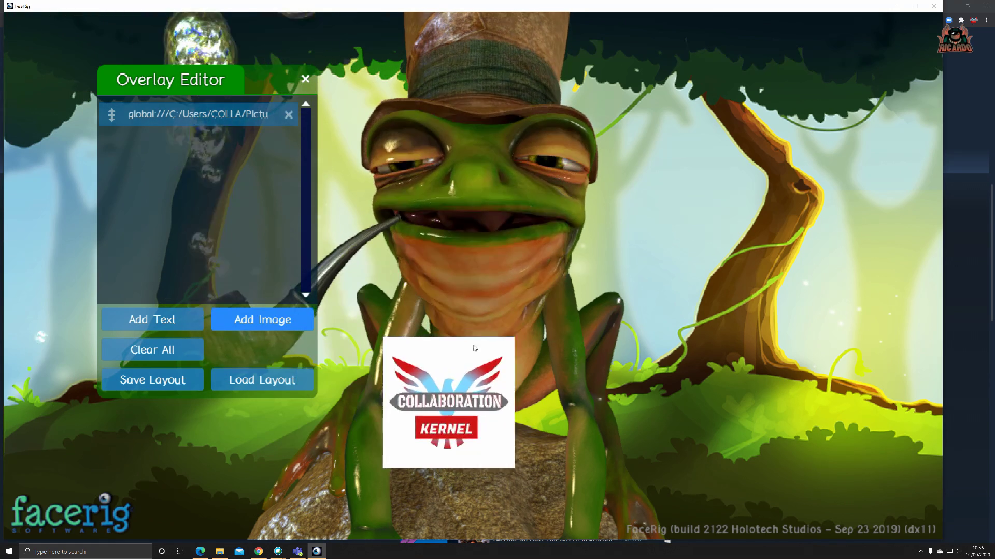
left_click(809, 155)
left_click(731, 74)
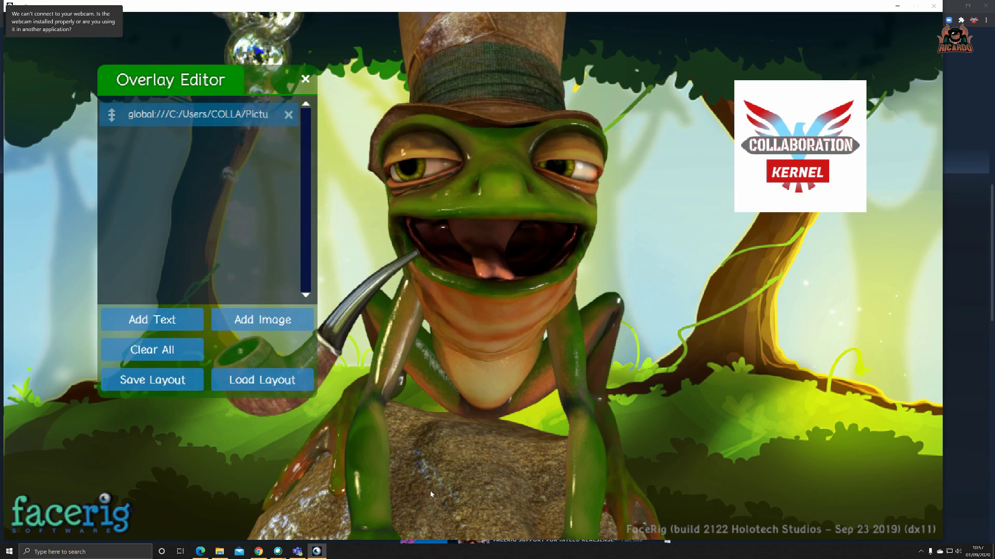
Step: Close the overlay editor and check the Cisco Webex Meetings preview for the overlay image, returning to FaceRig
left_click(295, 516)
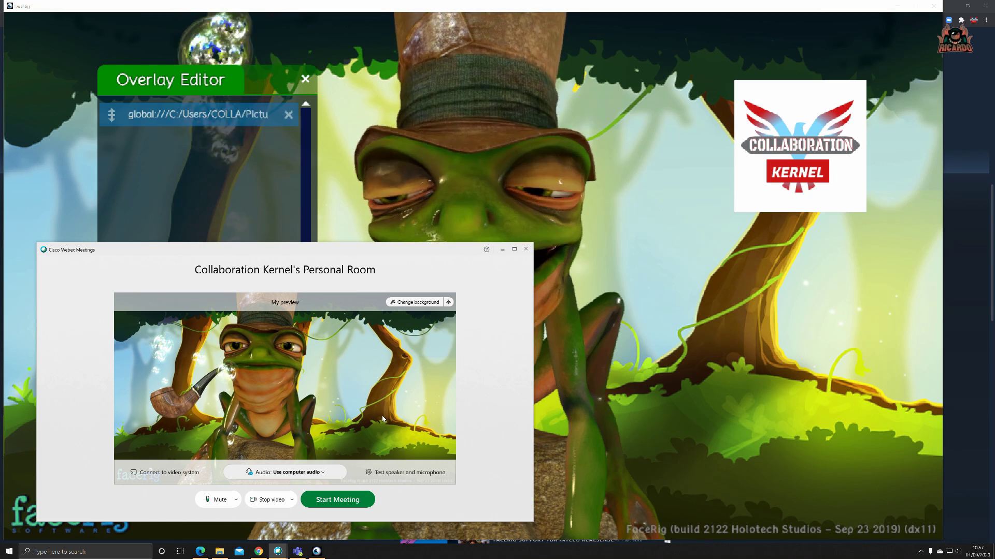
left_click(306, 79)
mouse_move(277, 552)
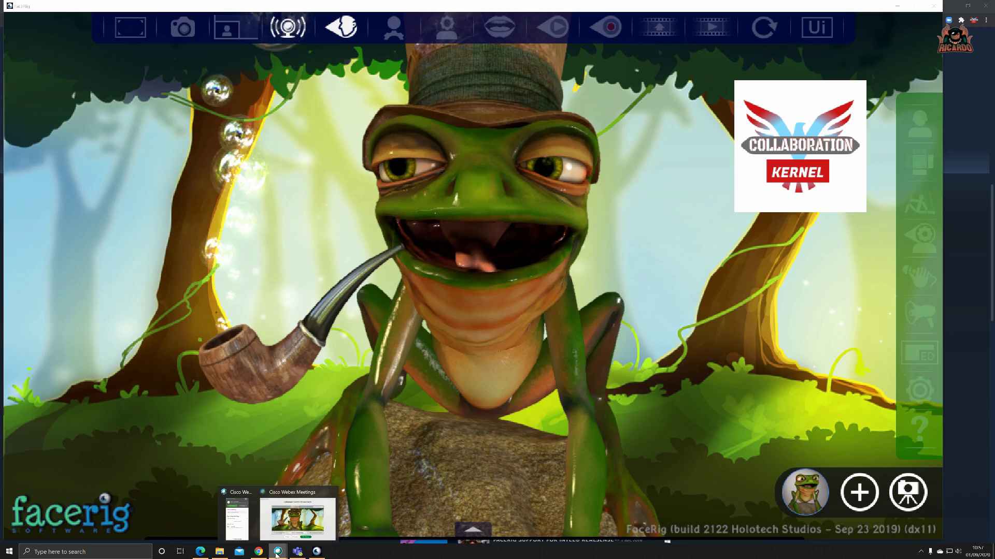
left_click(289, 533)
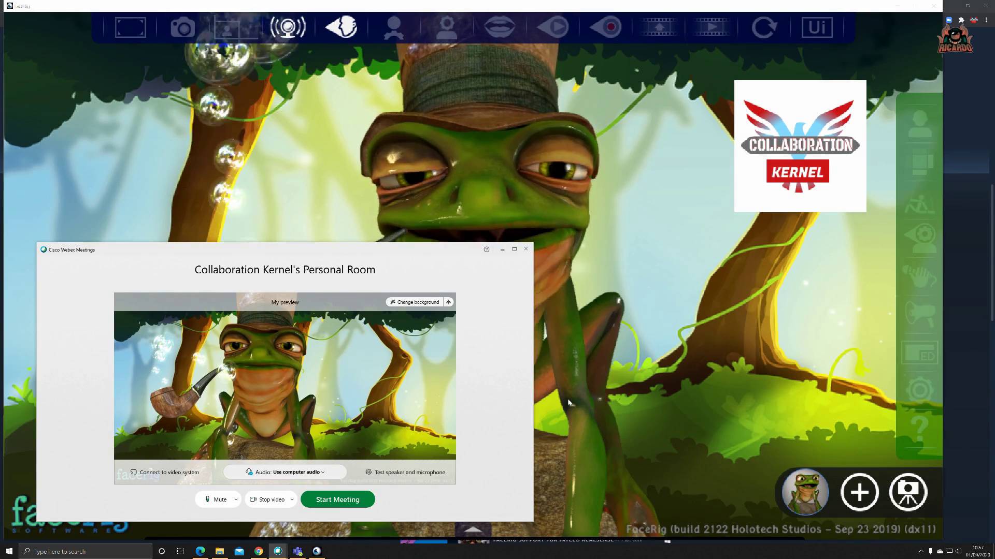
left_click(652, 372)
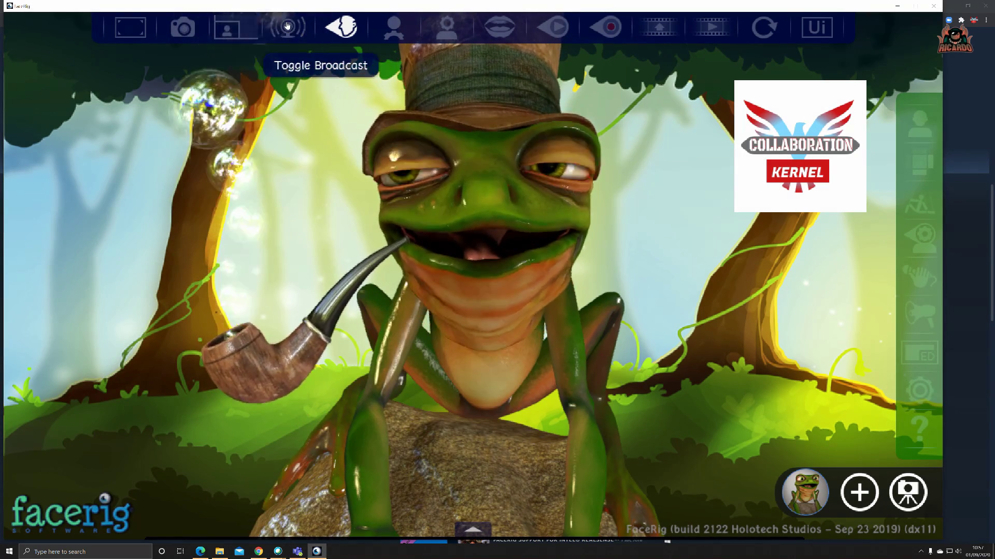
Step: Restart the FaceRig broadcast, stop the video in the Cisco Webex Meetings preview, and return to FaceRig
left_click(288, 25)
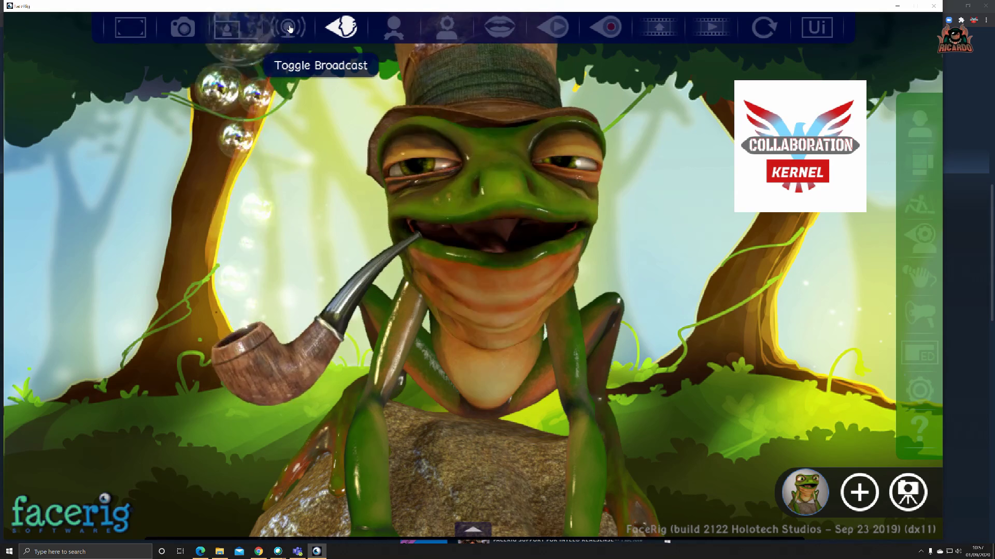
mouse_move(277, 551)
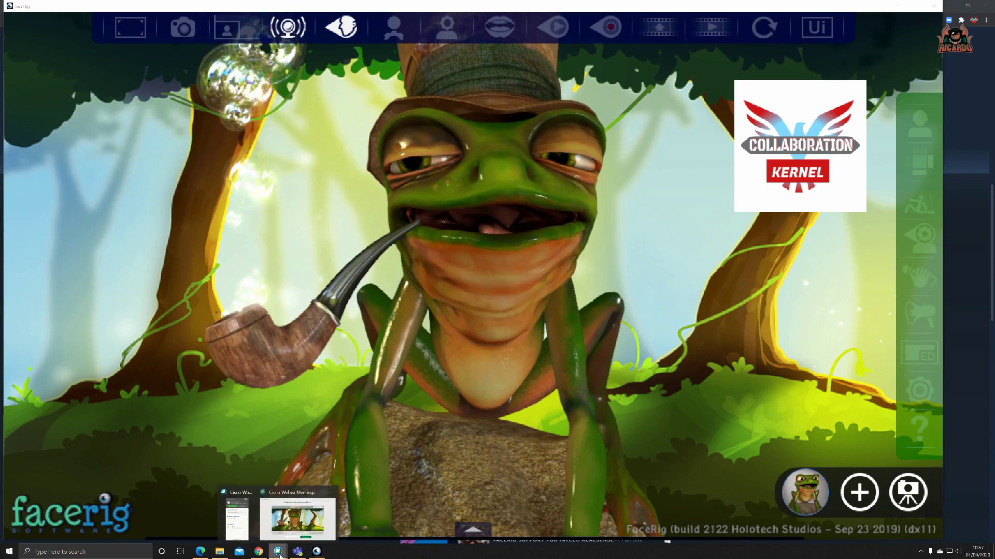
left_click(290, 519)
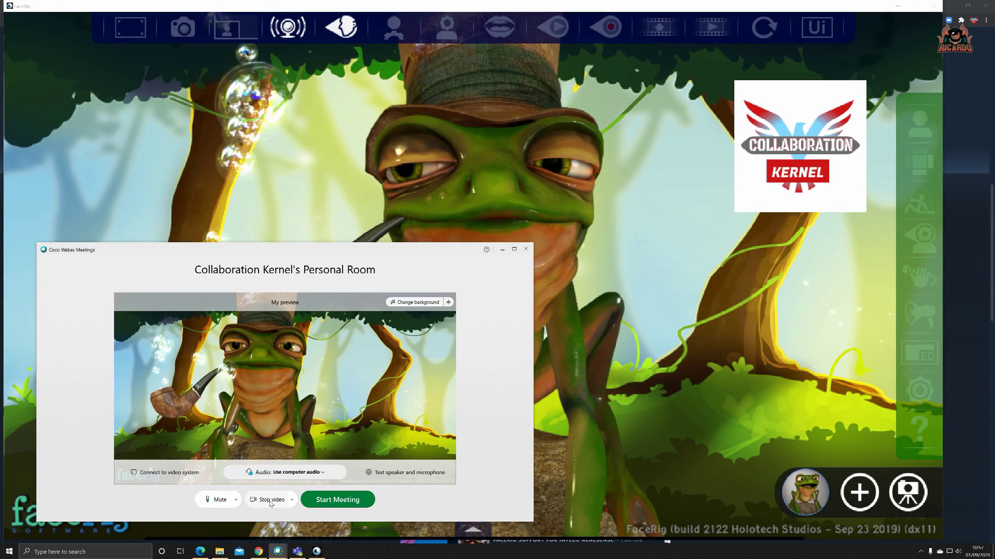
left_click(272, 500)
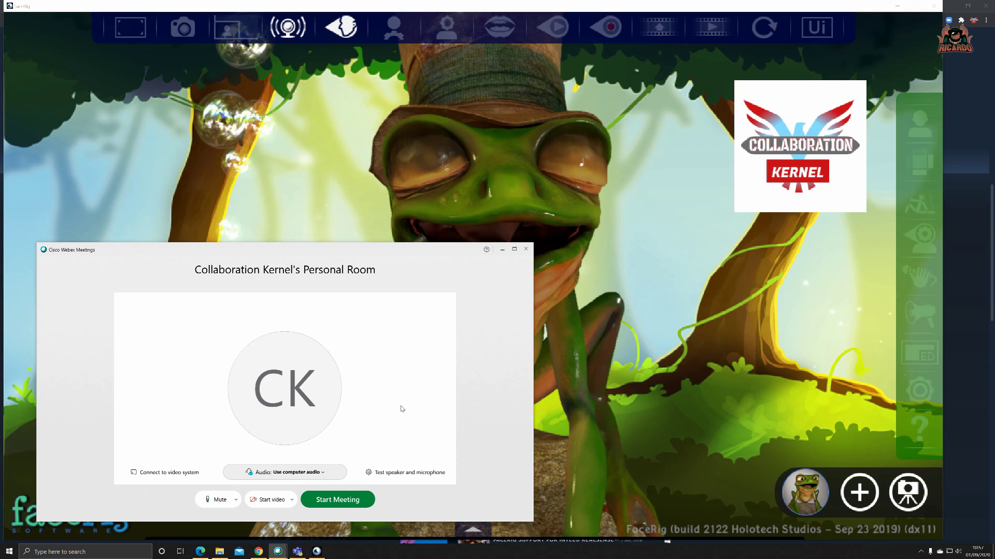
left_click(381, 159)
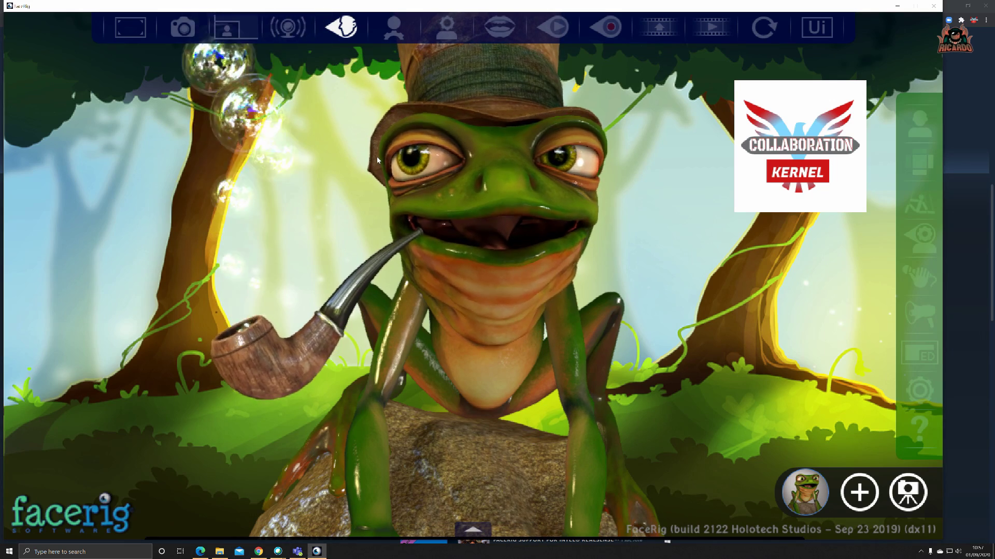